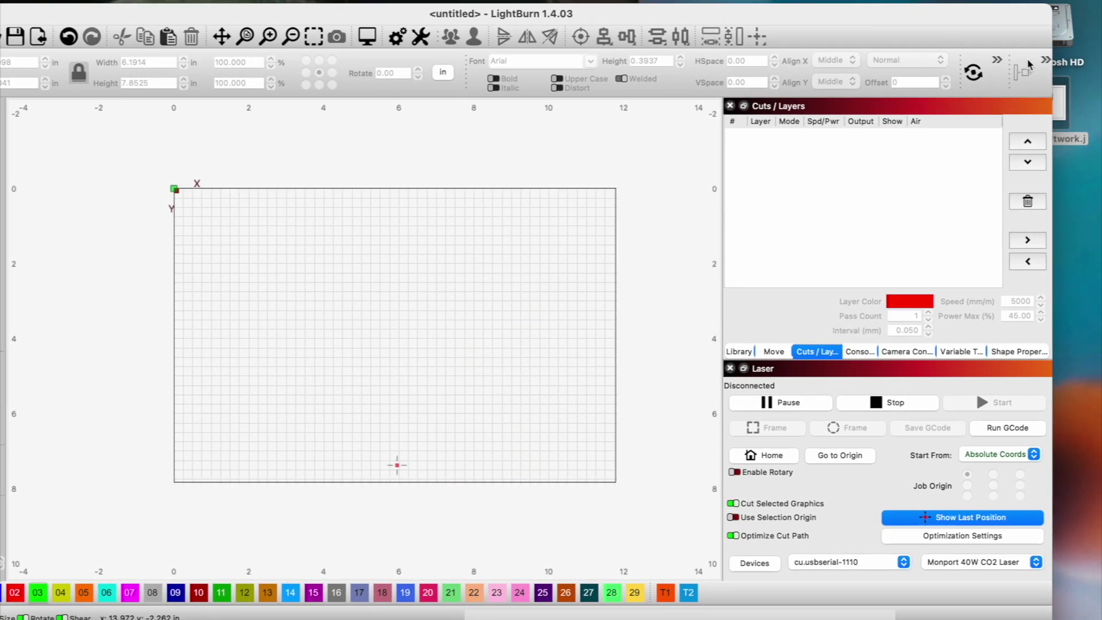
Import the dog artwork image from the desktop and trace it with cutoff 0 and threshold 128, deleting the image after the trace.
drag(1060, 115, 522, 236)
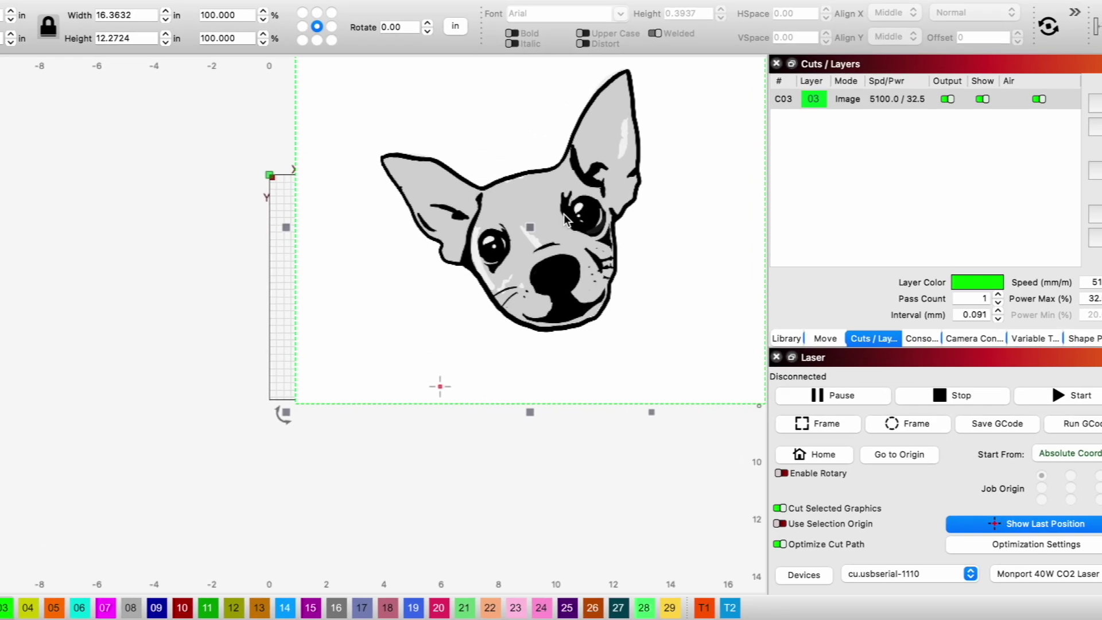
right_click(588, 238)
click(610, 457)
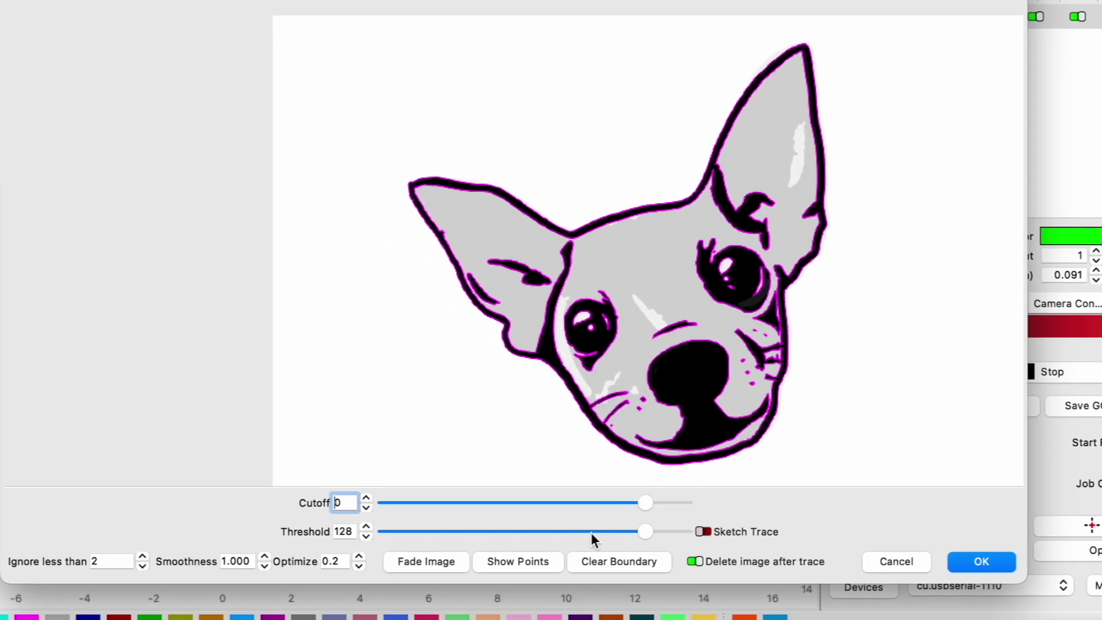
click(986, 560)
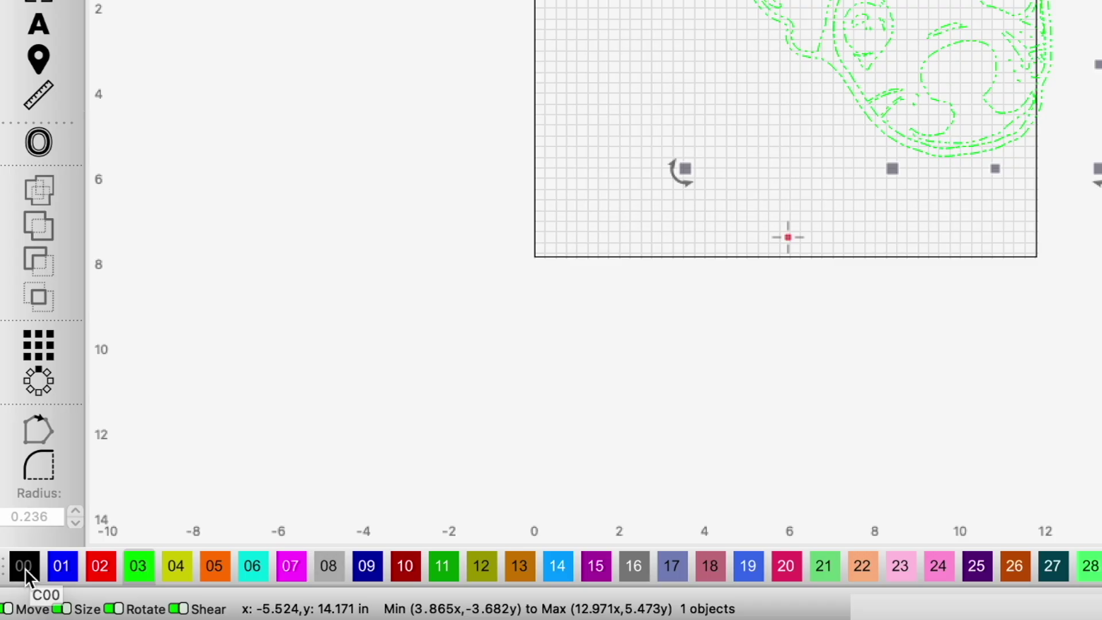
Assign the traced dog head to black layer 00 and move it over the work area to about X 4.76, Y 2.99 in.
click(15, 589)
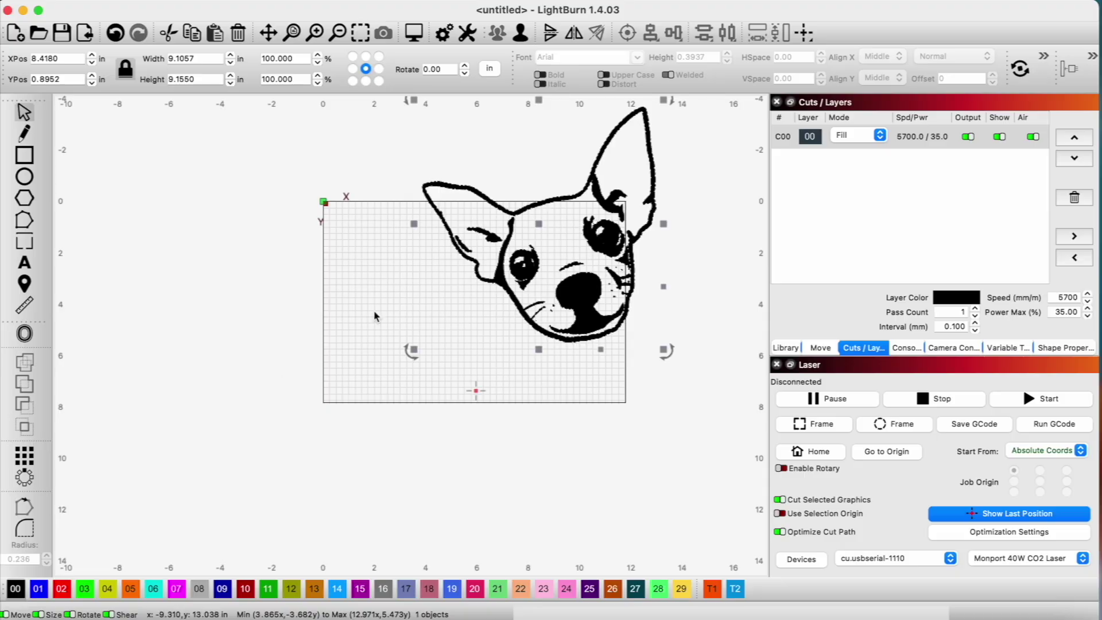
drag(571, 260, 477, 313)
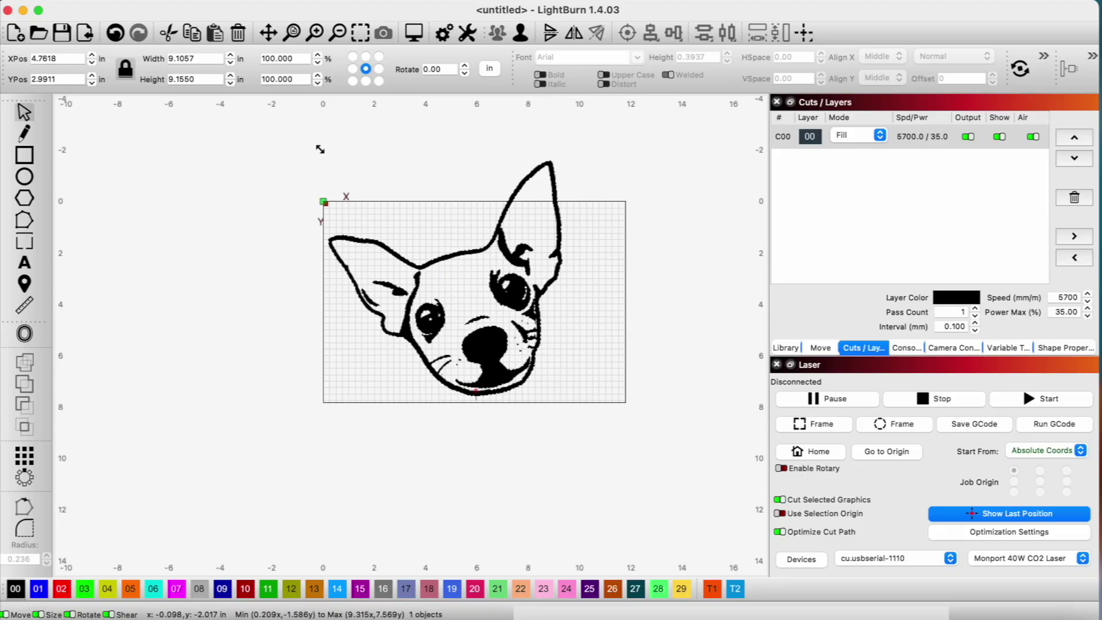
Scale the dog head proportionally to 2 in wide and reposition it at about X 3.69, Y 3.11 in.
drag(328, 161, 433, 266)
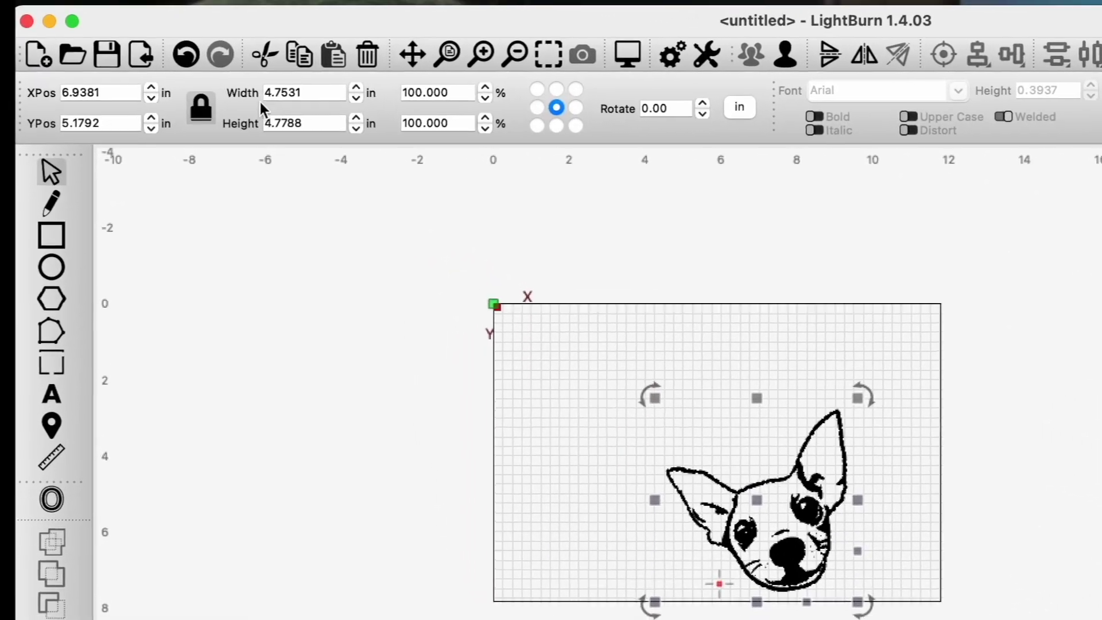
double_click(313, 91)
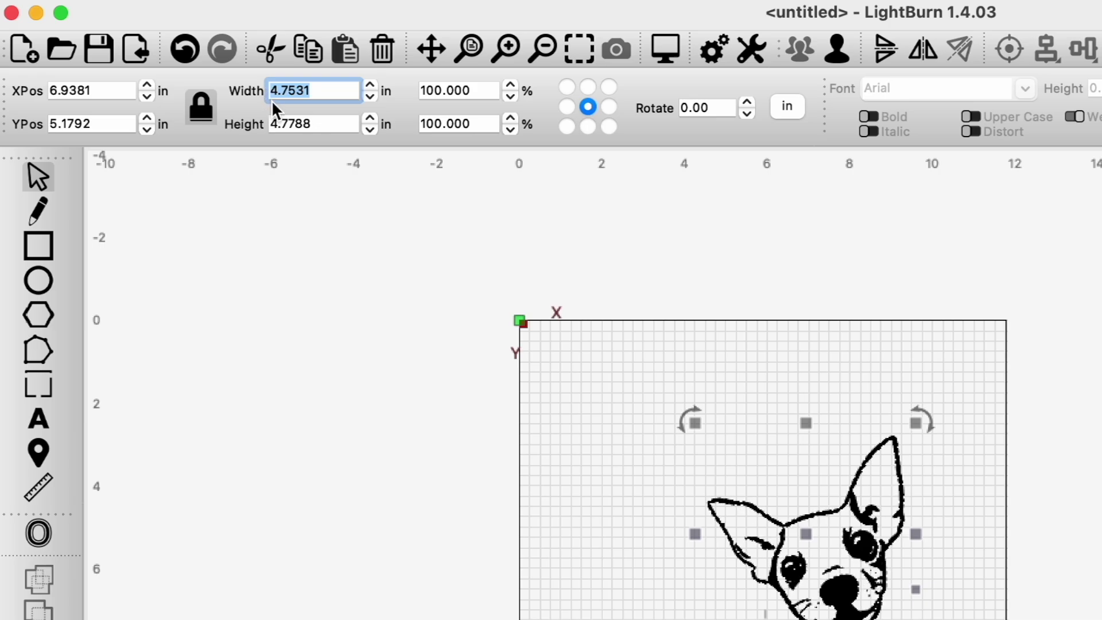
text(2)
key(Return)
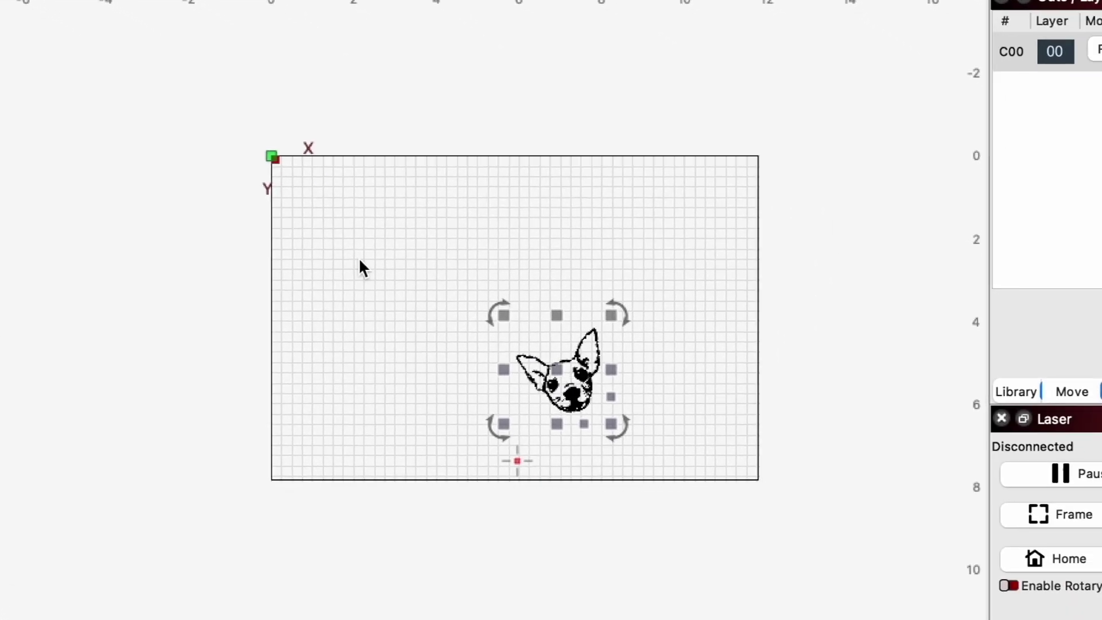
click(432, 339)
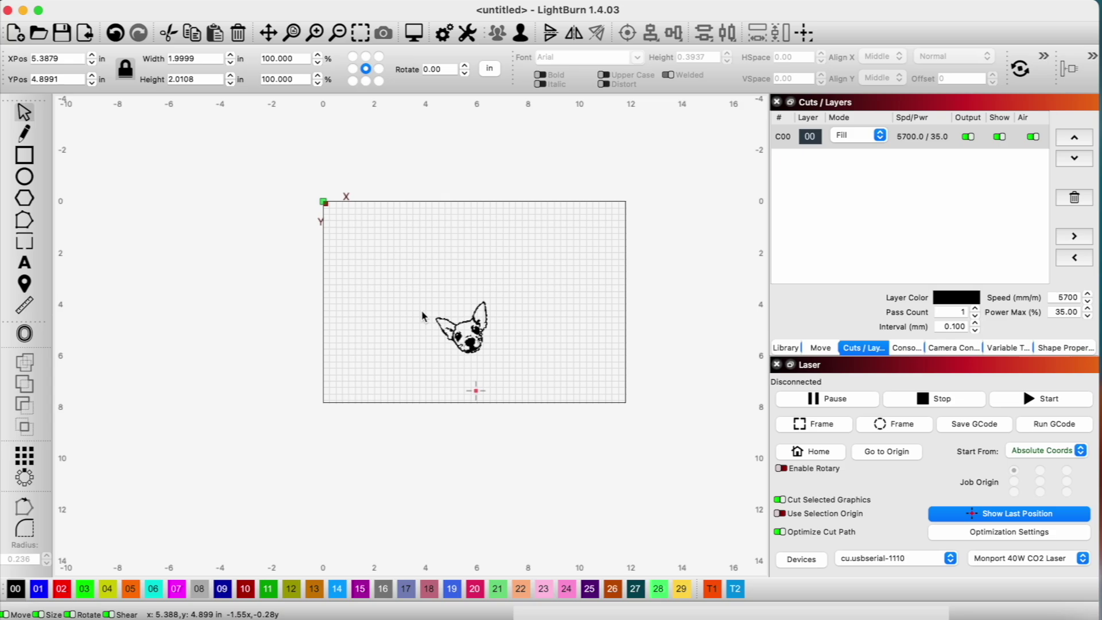
drag(463, 331, 419, 285)
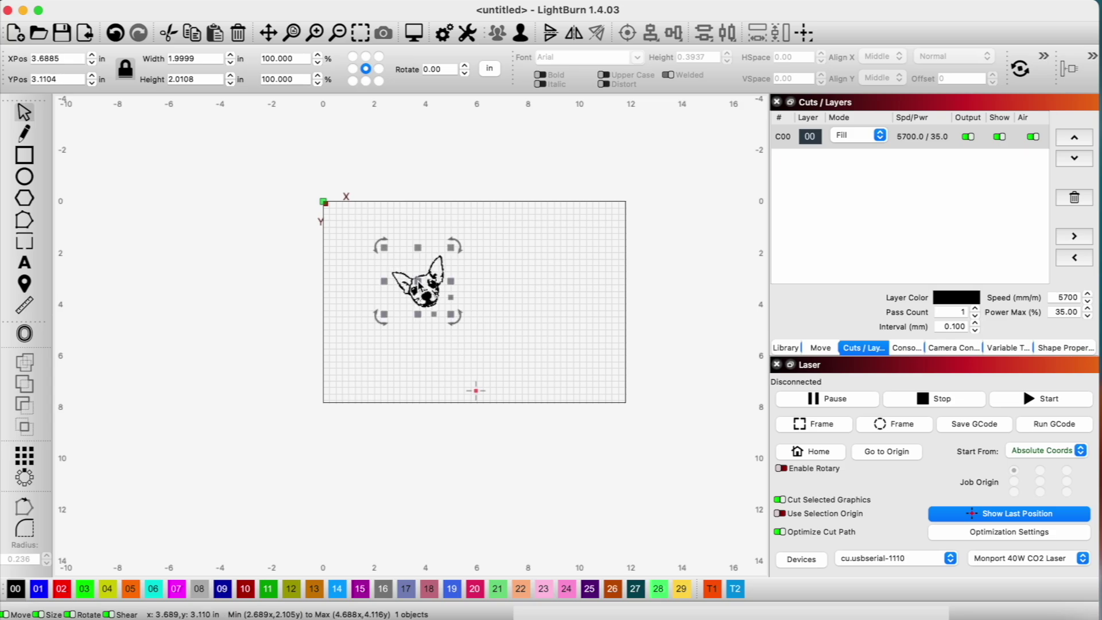
Ungroup the traced dog head into separate shapes and change layer 00 to Line mode.
scroll(418, 282, up, 10)
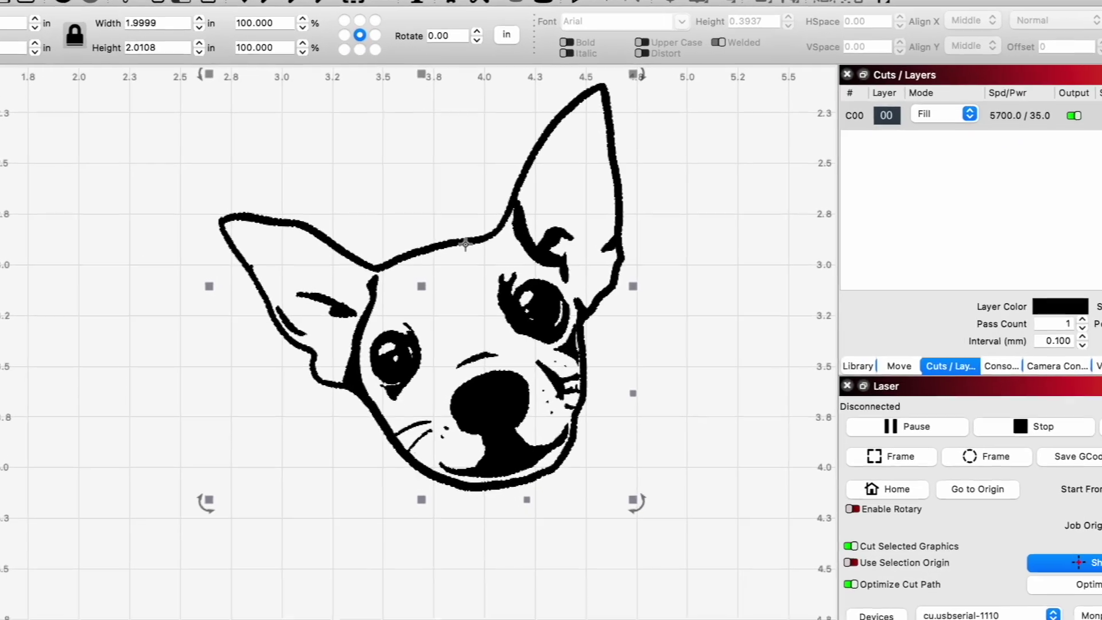
click(454, 218)
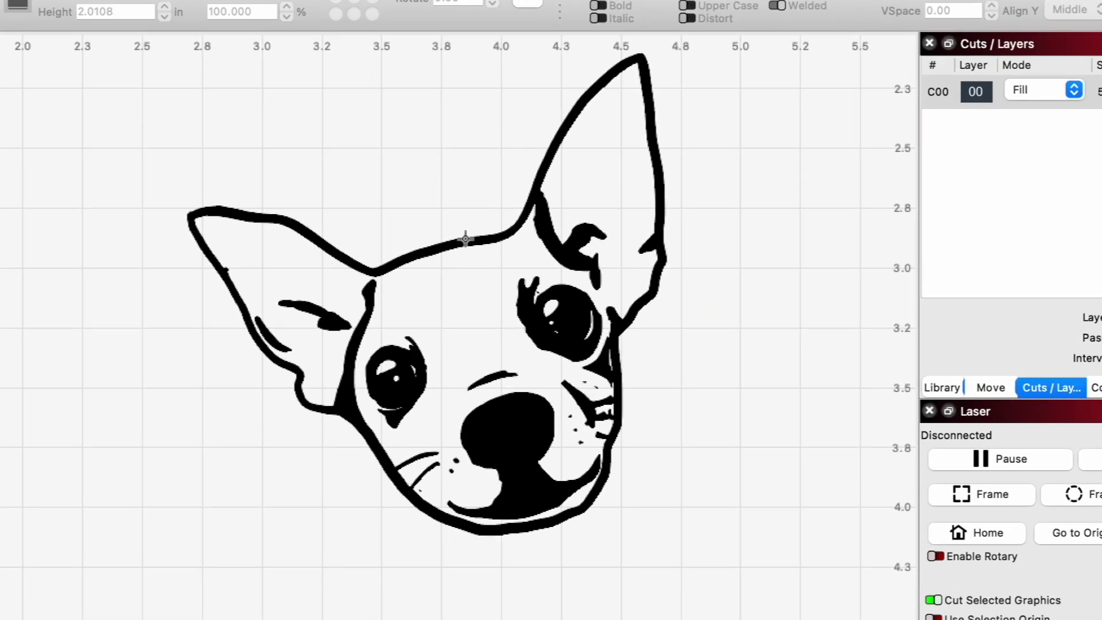
click(465, 238)
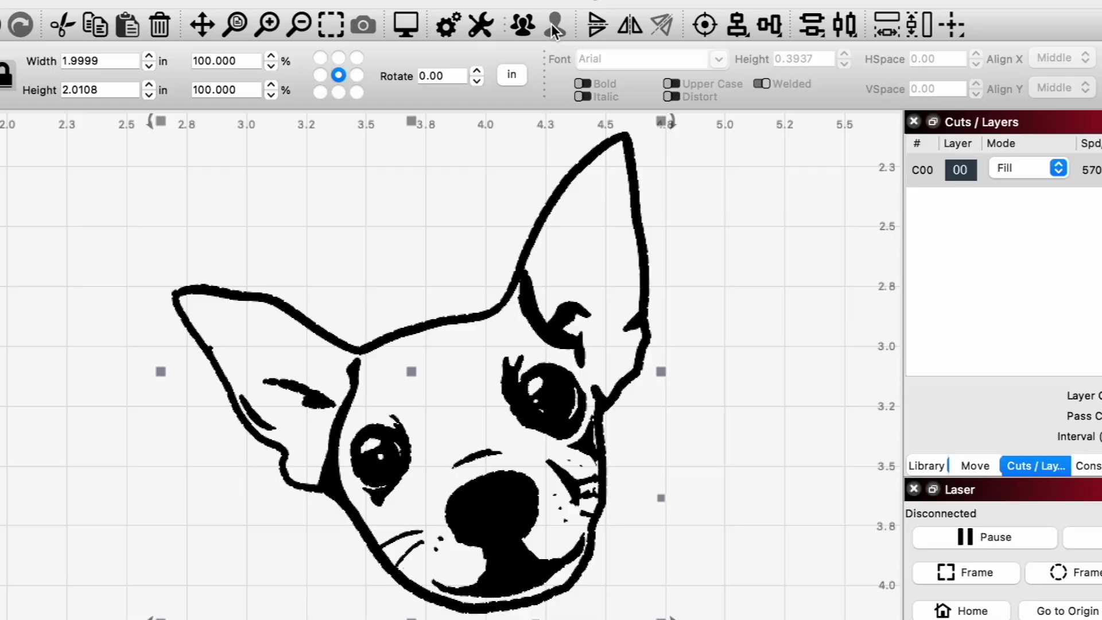
click(390, 140)
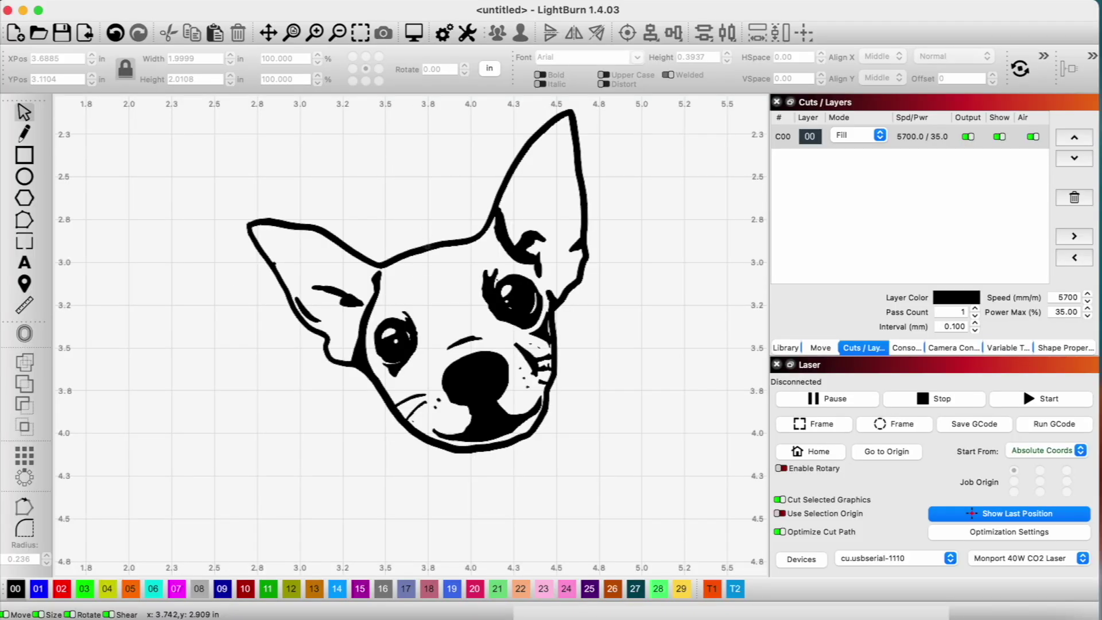
click(880, 137)
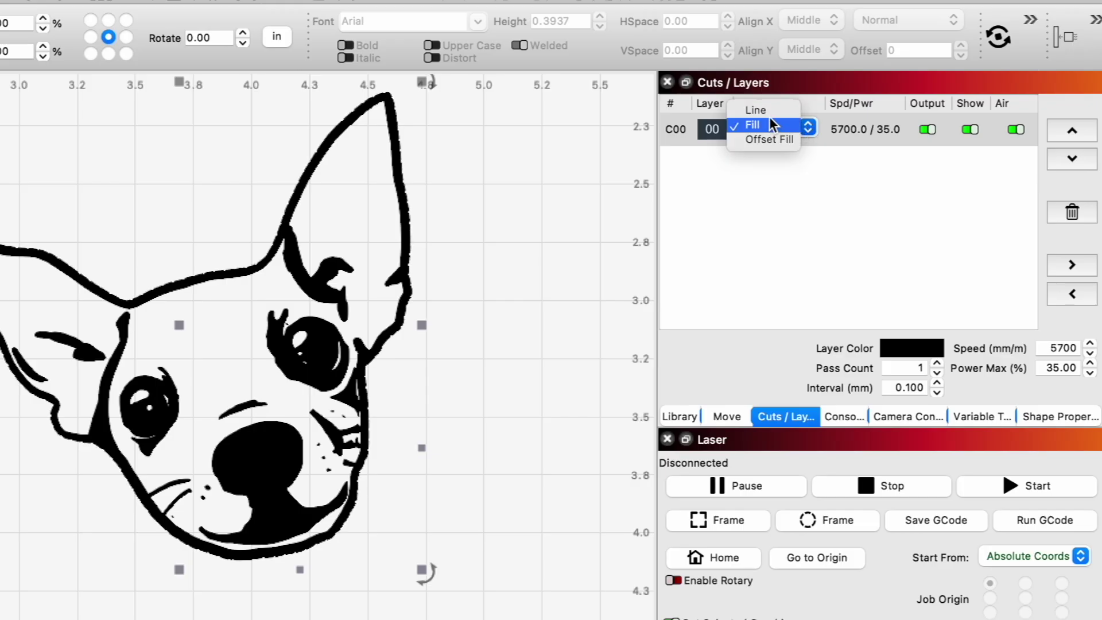
click(763, 110)
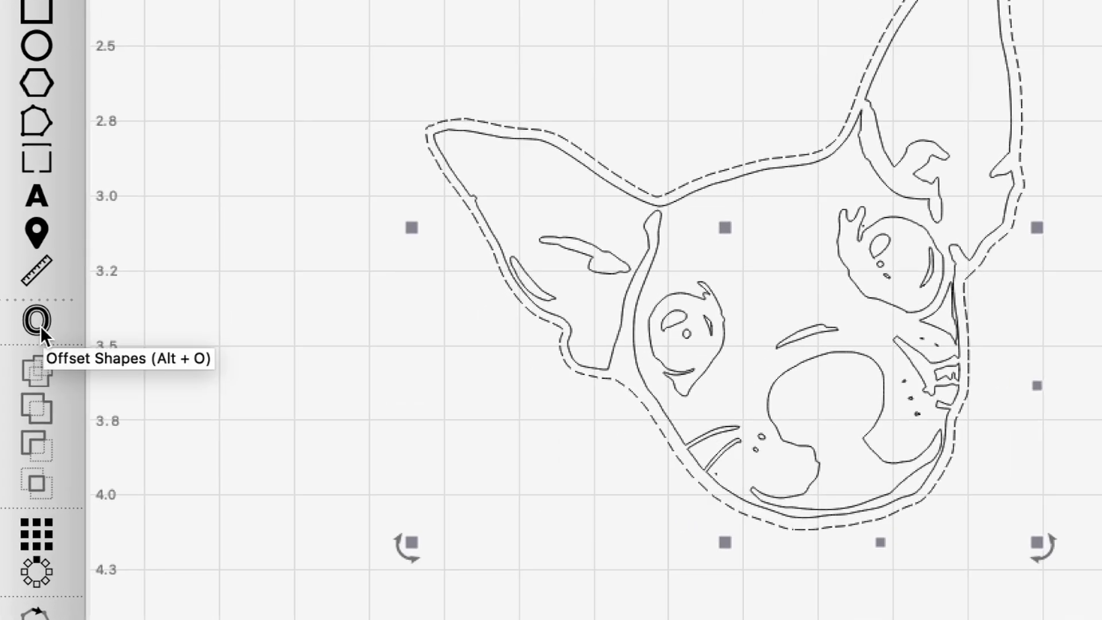
Offset the head's outer contour outward by 0.1876 in with round corners, using outer shapes only.
click(24, 334)
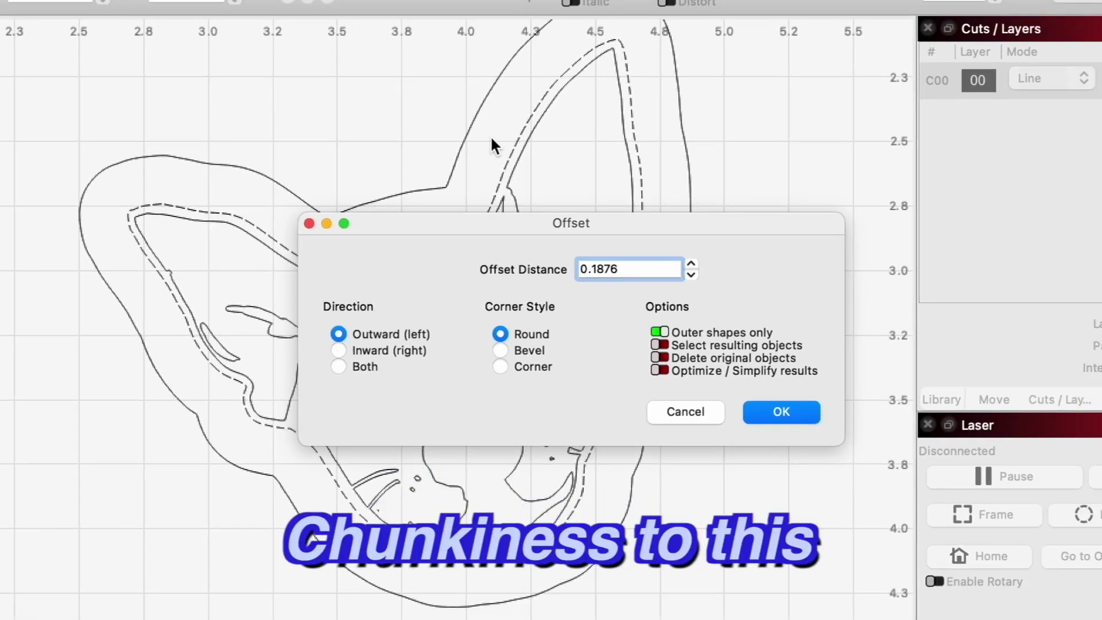
drag(439, 224, 940, 213)
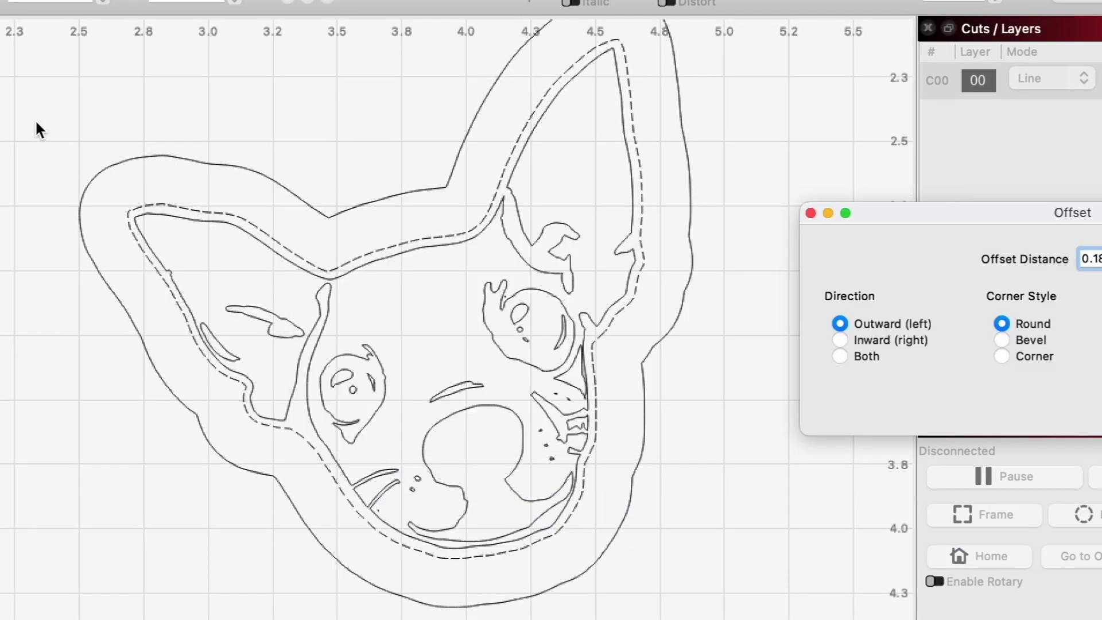
click(81, 132)
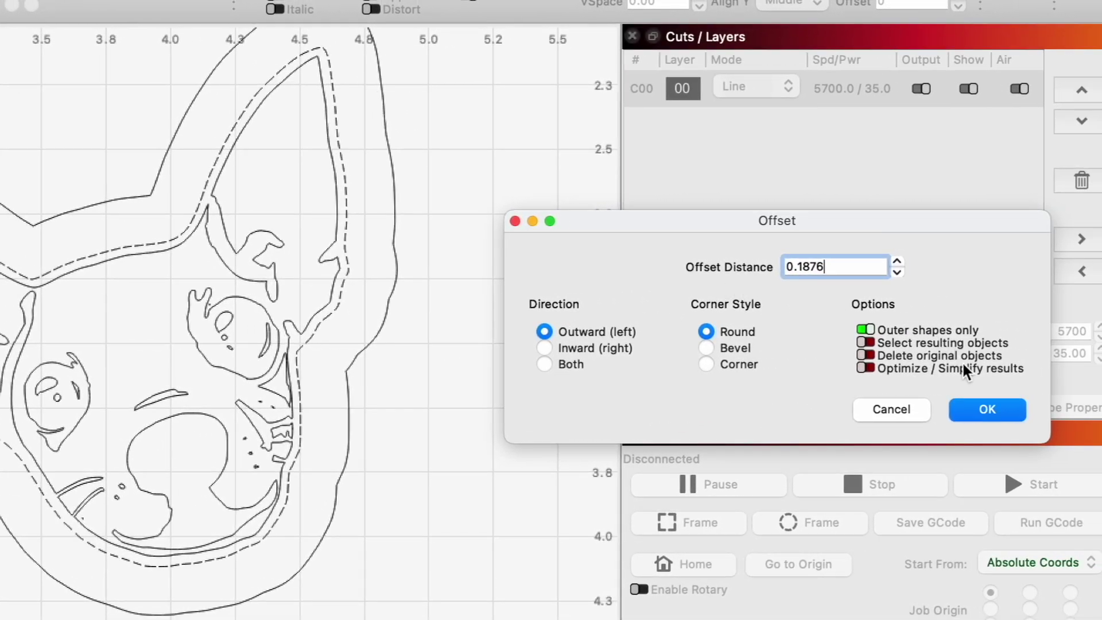
click(991, 418)
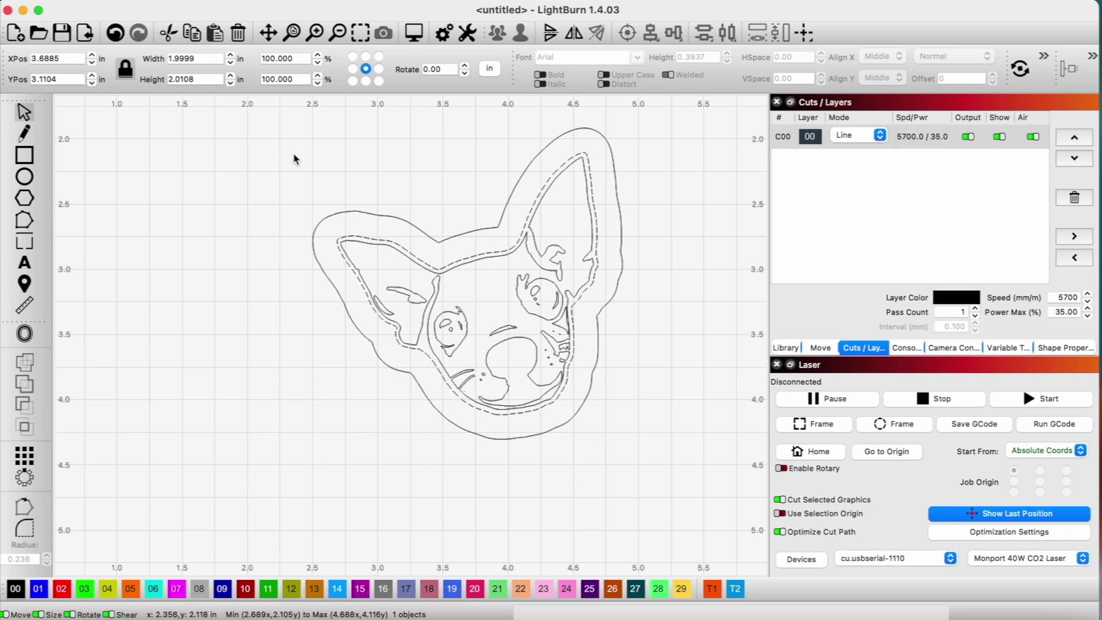
Group the traced shapes inside the offset outline and assign the outer offset outline to blue layer 01.
drag(293, 153, 619, 432)
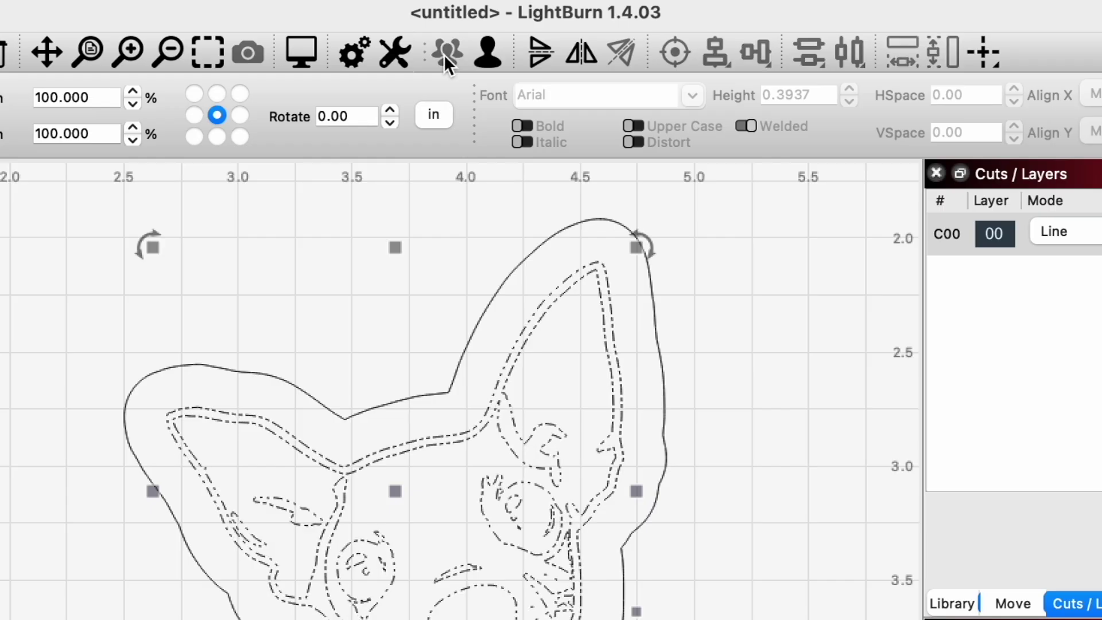
click(624, 231)
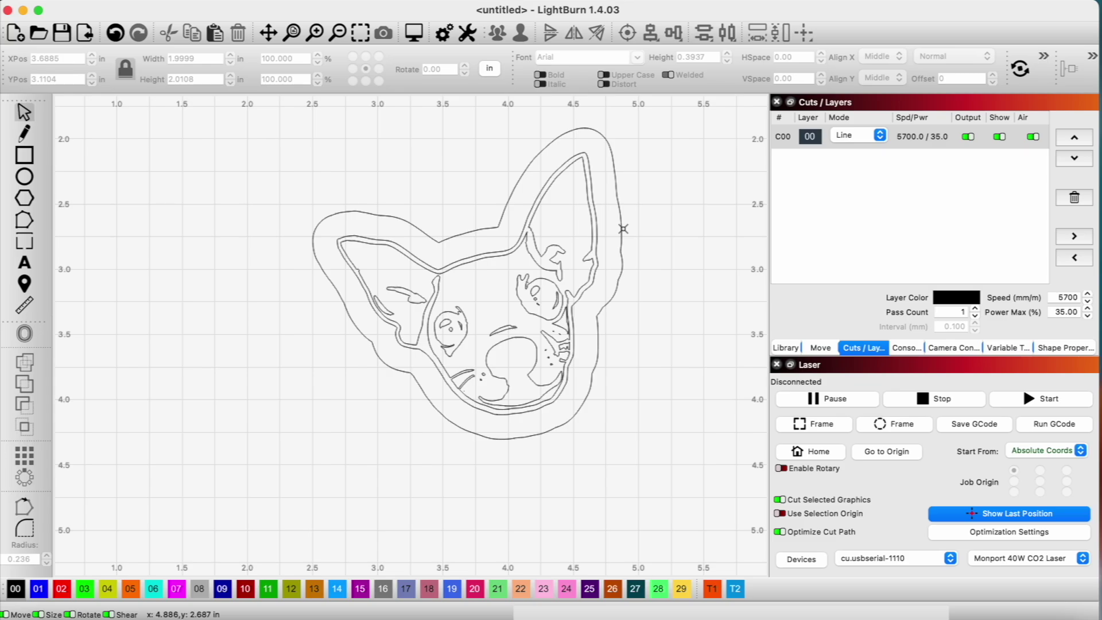
click(623, 223)
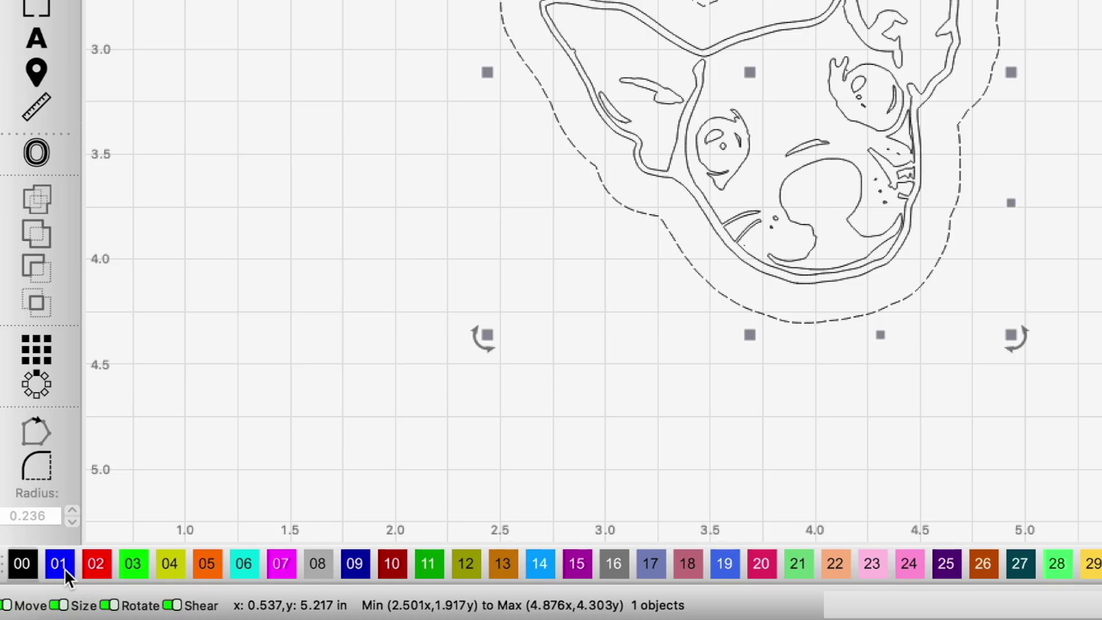
click(52, 565)
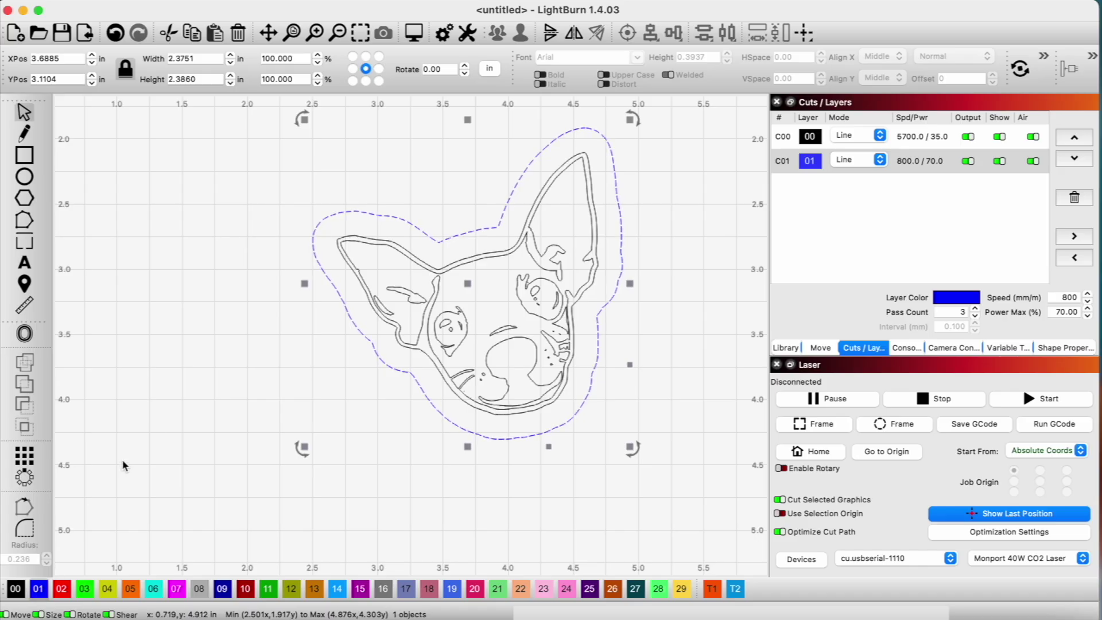
click(161, 433)
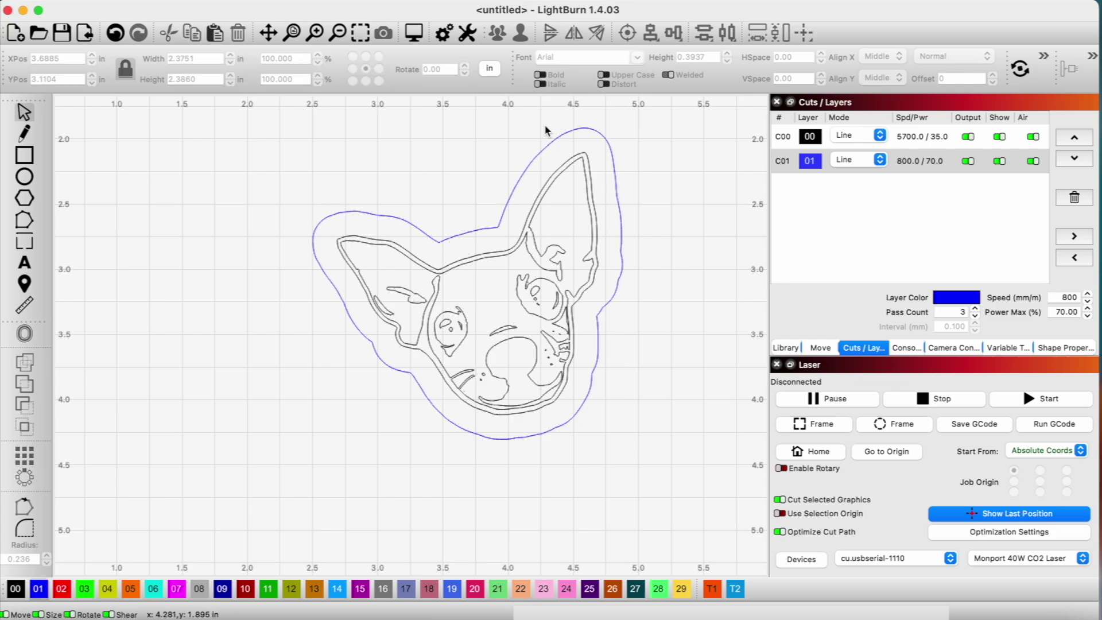
Draw a circle about 0.53 in across on layer 01, overlapping the offset outline at the tip of the taller ear.
scroll(518, 158, down, 2)
scroll(602, 198, down, 2)
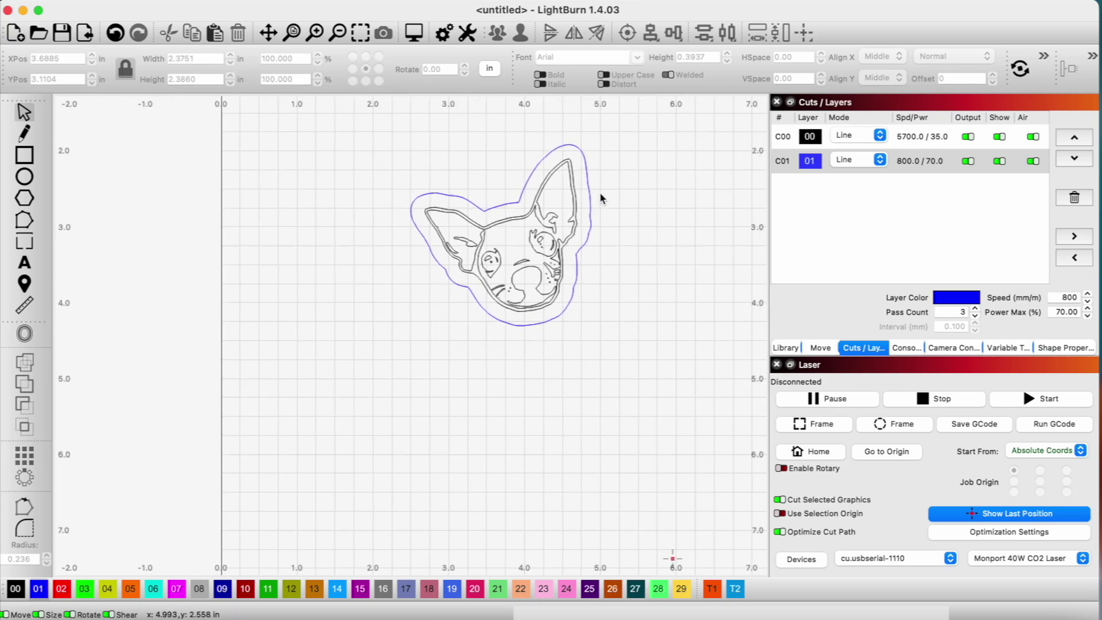
scroll(517, 274, down, 2)
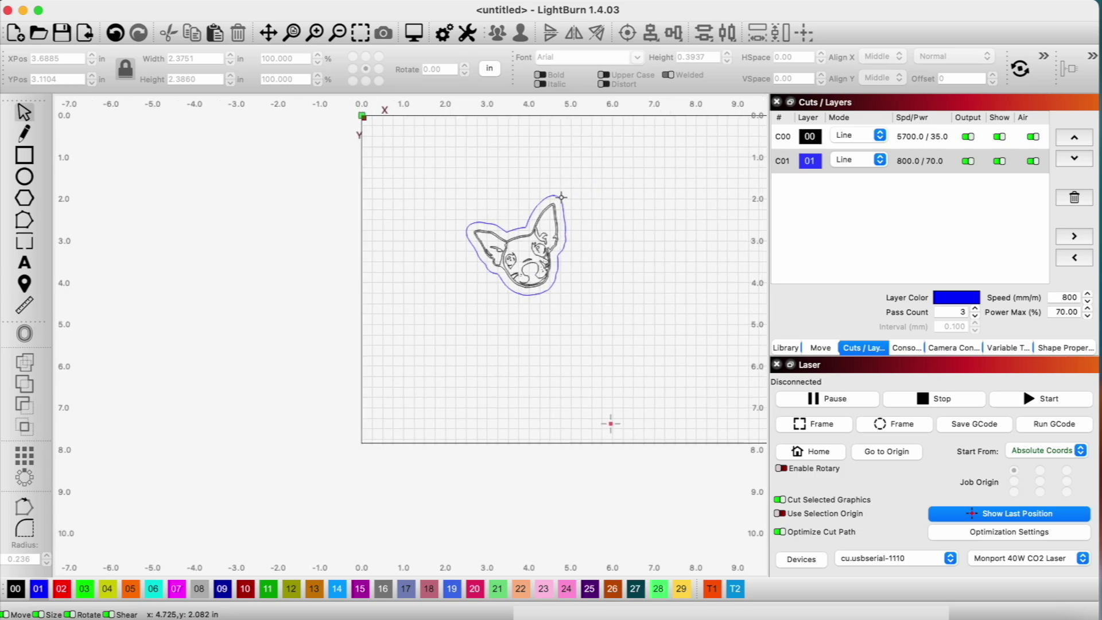
scroll(568, 189, up, 6)
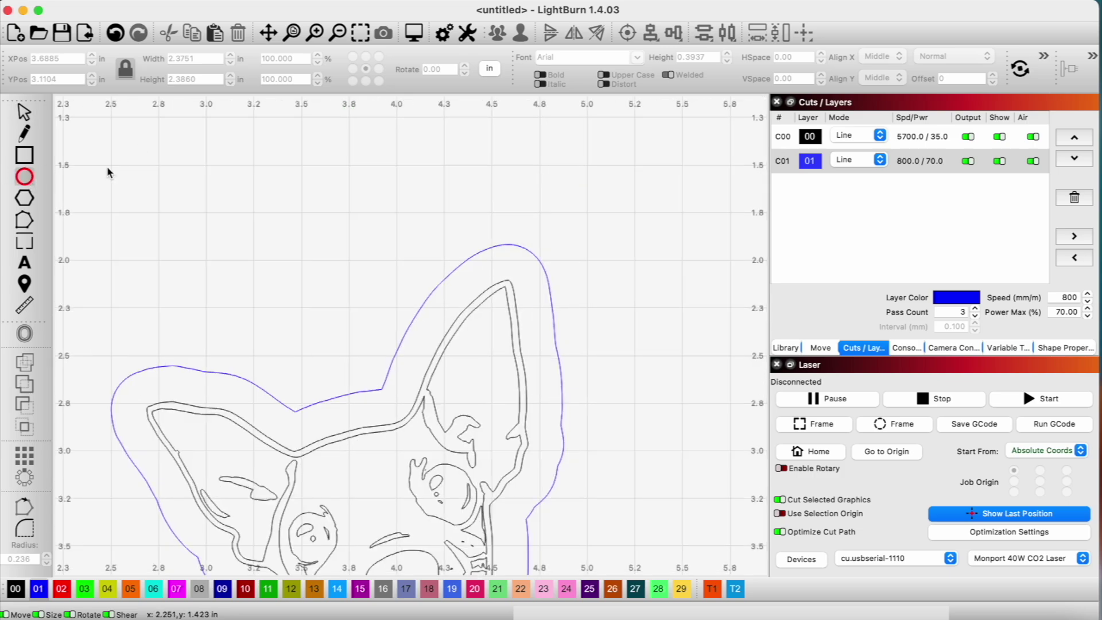
drag(505, 214, 561, 275)
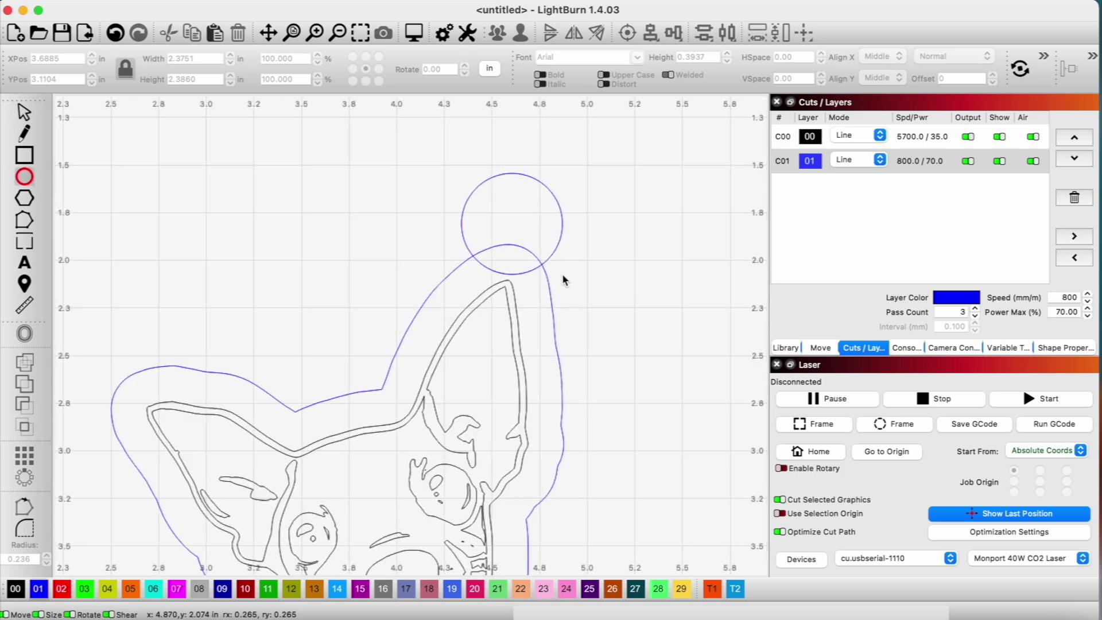
Set the circle's width and height to 0.4 in and move it down onto the outline at the ear tip.
click(177, 60)
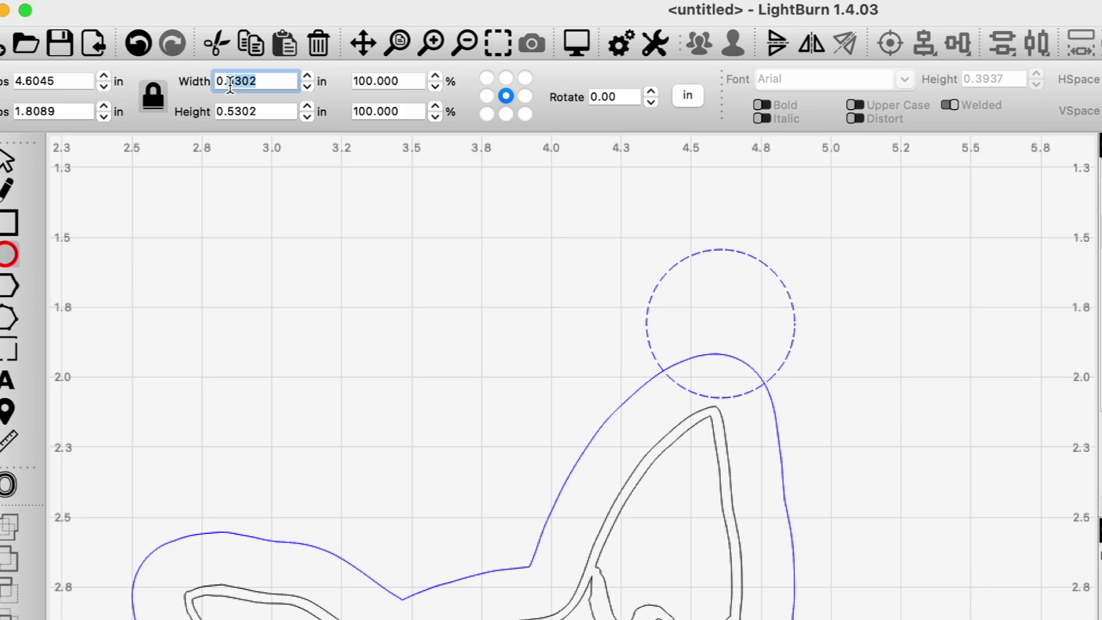
key(Tab)
double_click(231, 81)
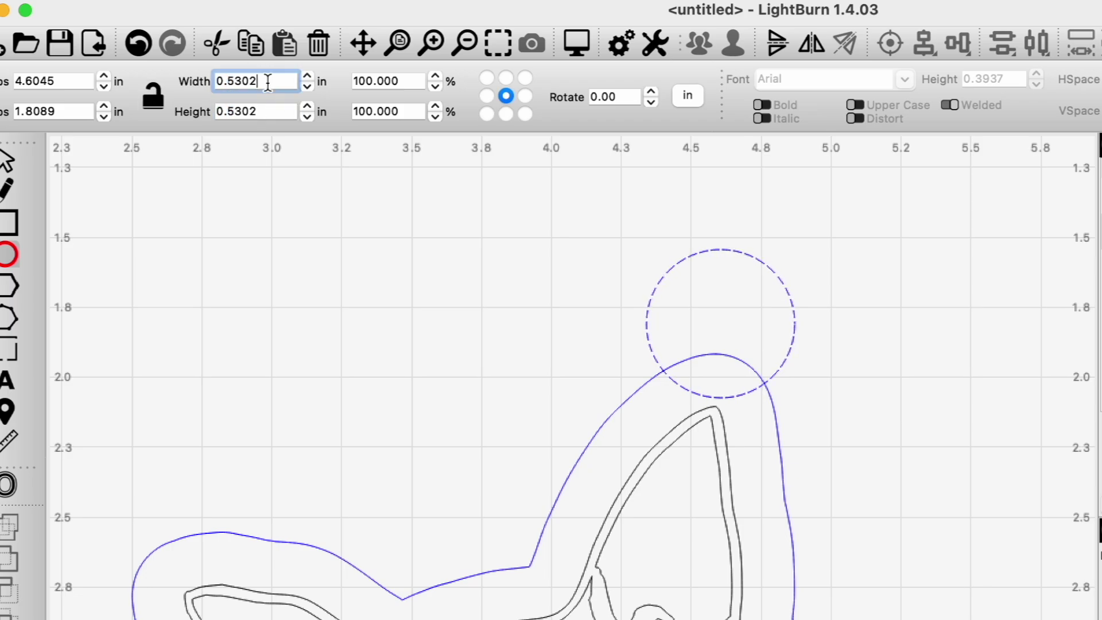
text(0.4)
key(Return)
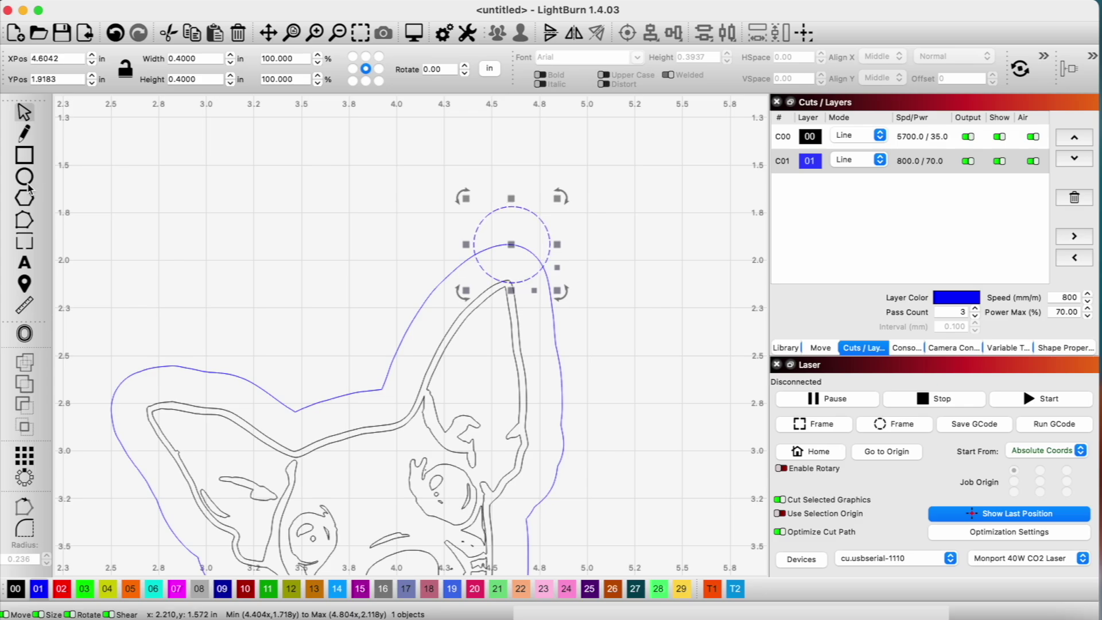
Draw a smaller circle inside the ear-tip circle and set its width and height to 0.2 in.
key(e)
drag(497, 238, 537, 269)
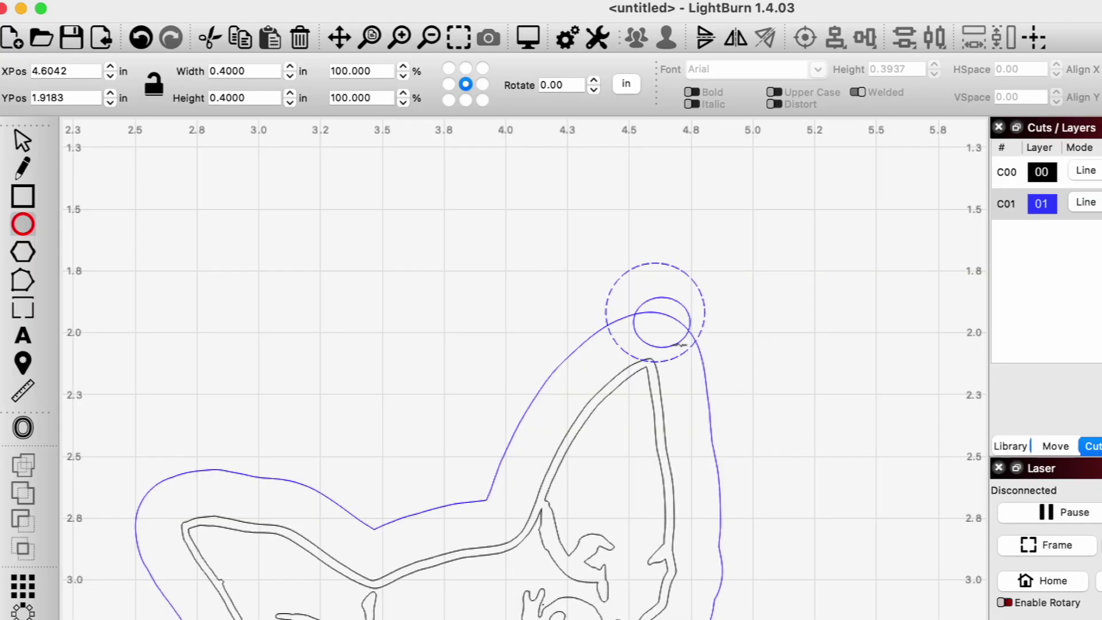
click(195, 58)
text(0.2)
key(Tab)
key(Escape)
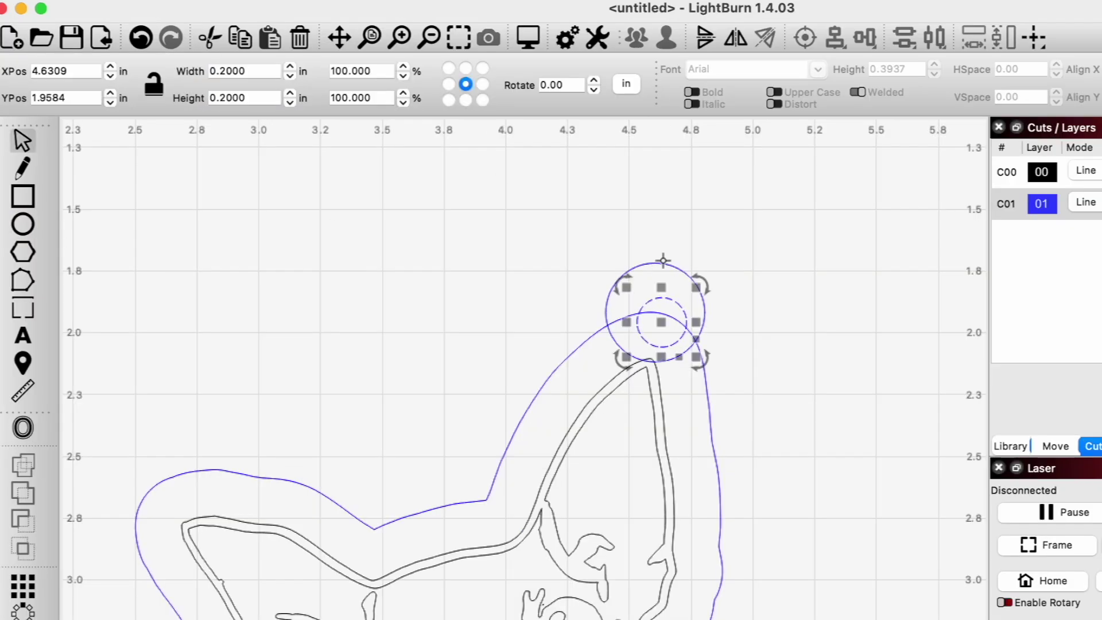
Center the two ear-tip circles on each other and weld the larger circle to the blue offset outline.
shift+click(514, 207)
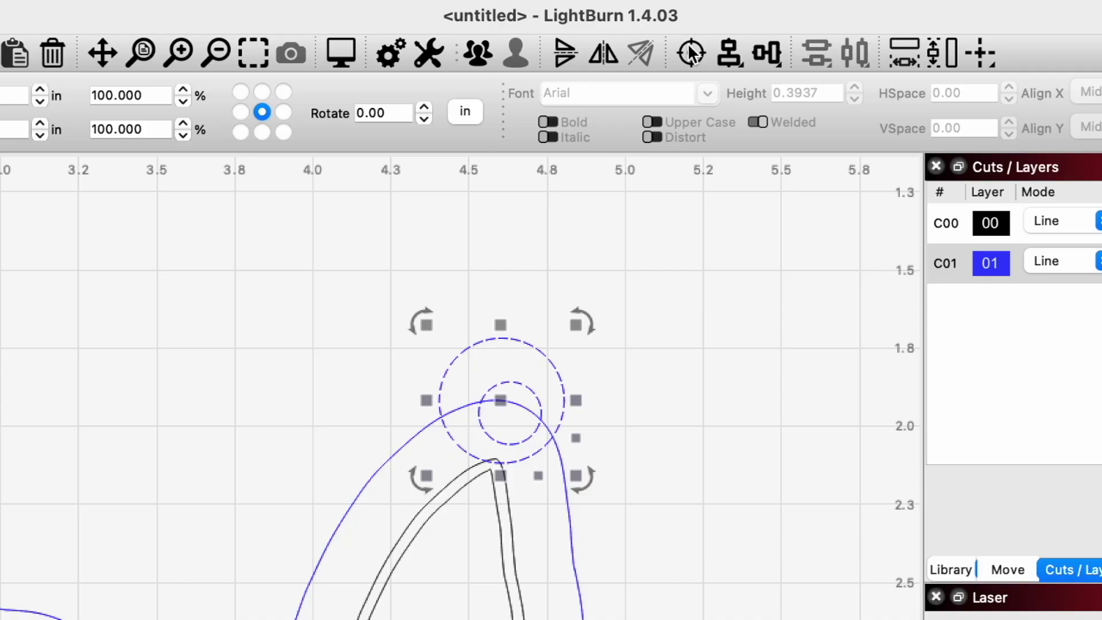
key(c)
click(498, 212)
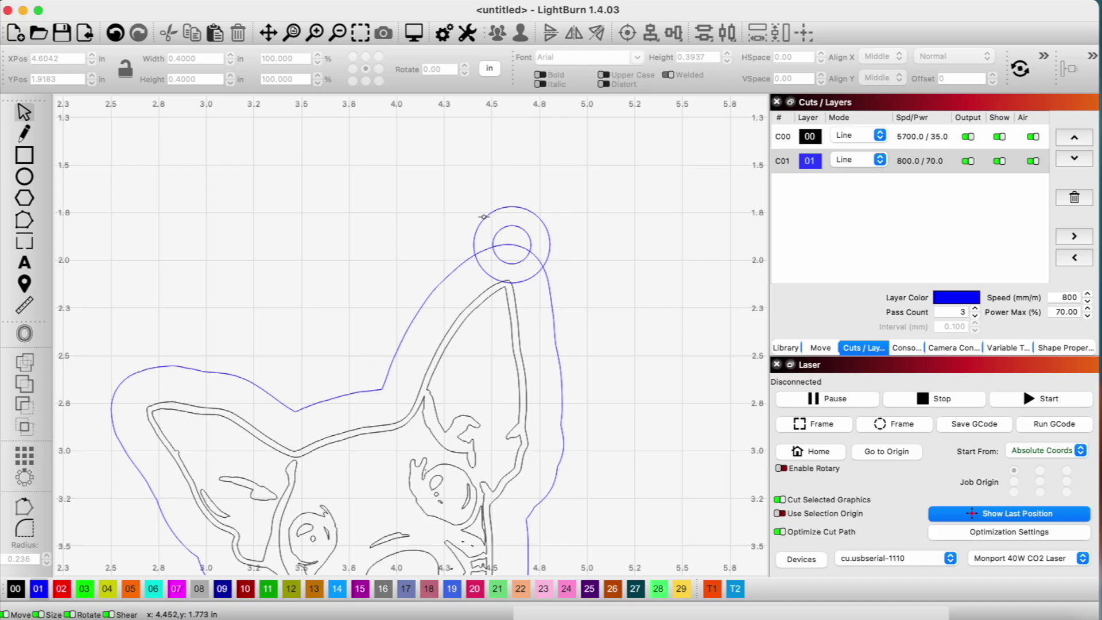
click(539, 217)
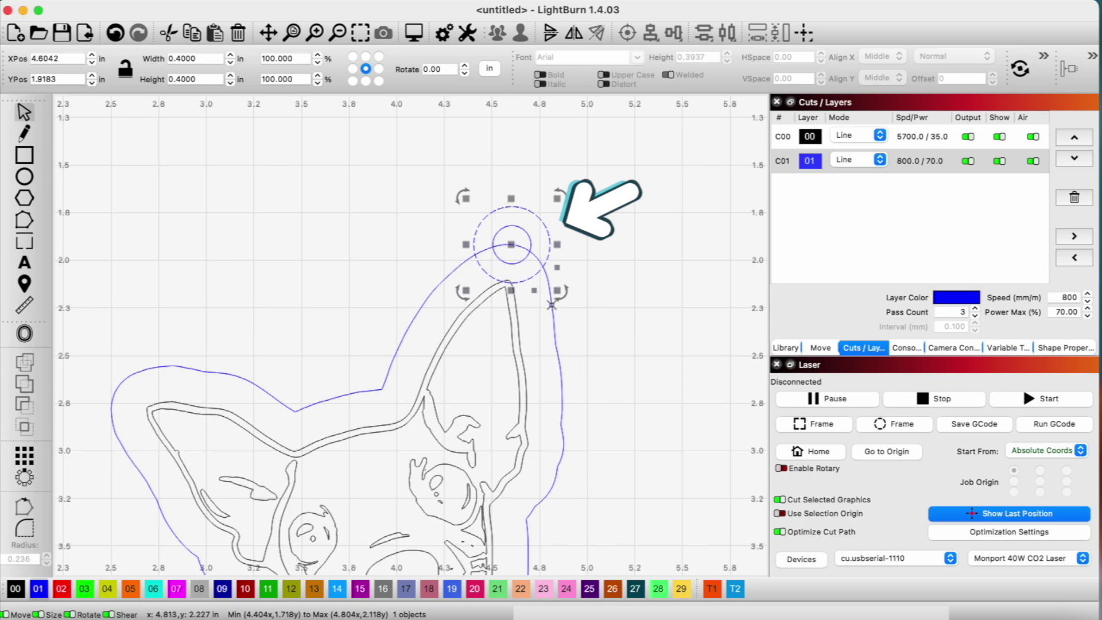
shift+click(551, 298)
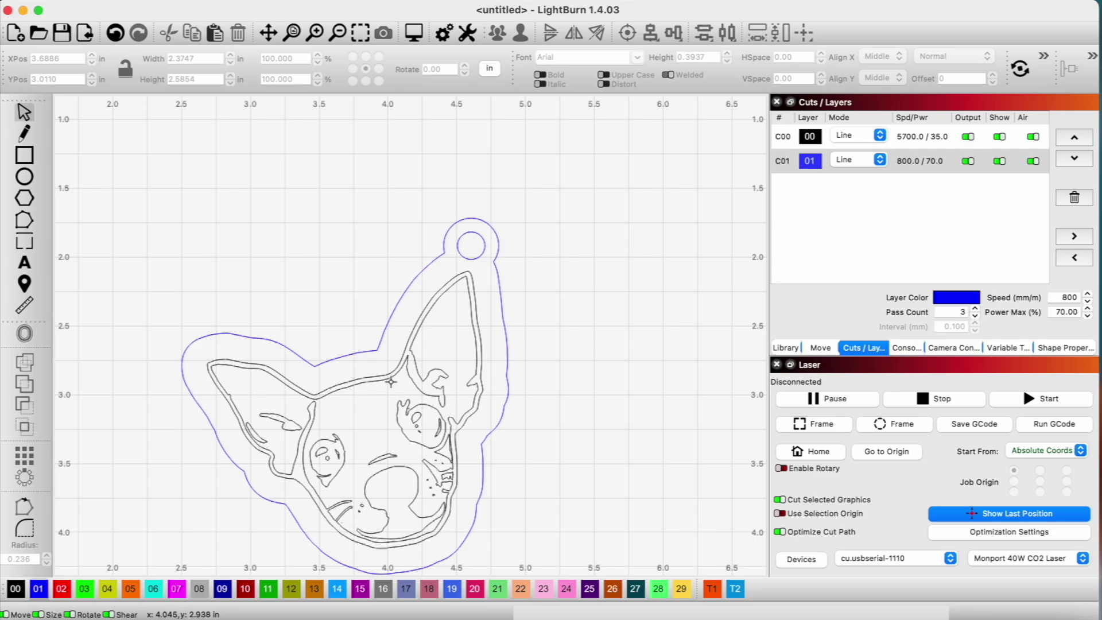
Set the dog artwork's black layer 00 to Fill mode with an interval of 0.050 mm.
click(391, 382)
click(880, 135)
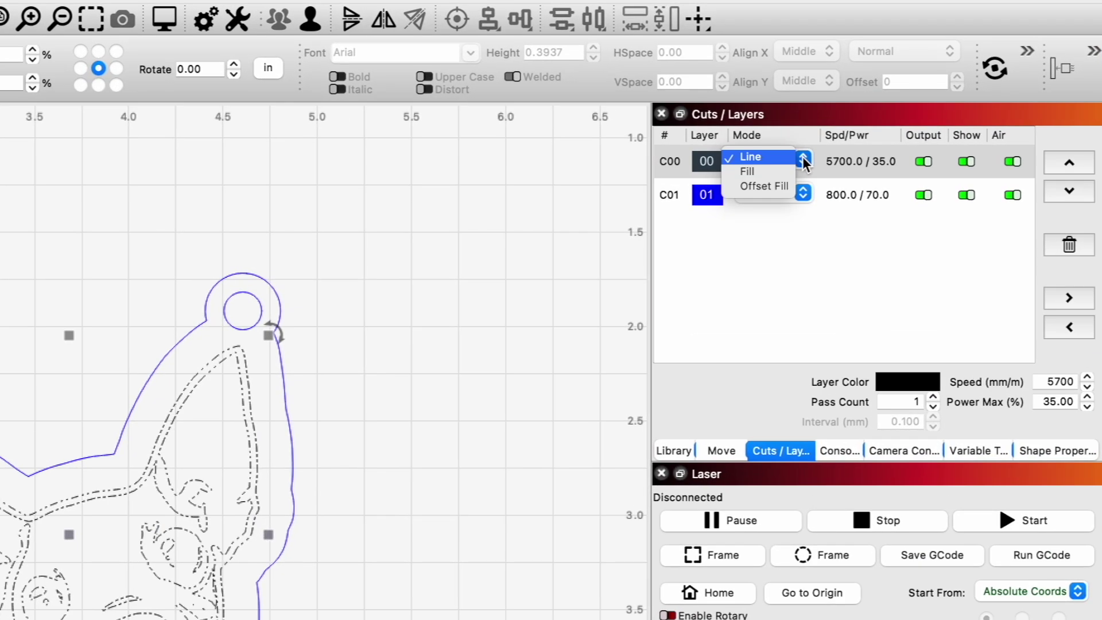
click(747, 172)
double_click(679, 161)
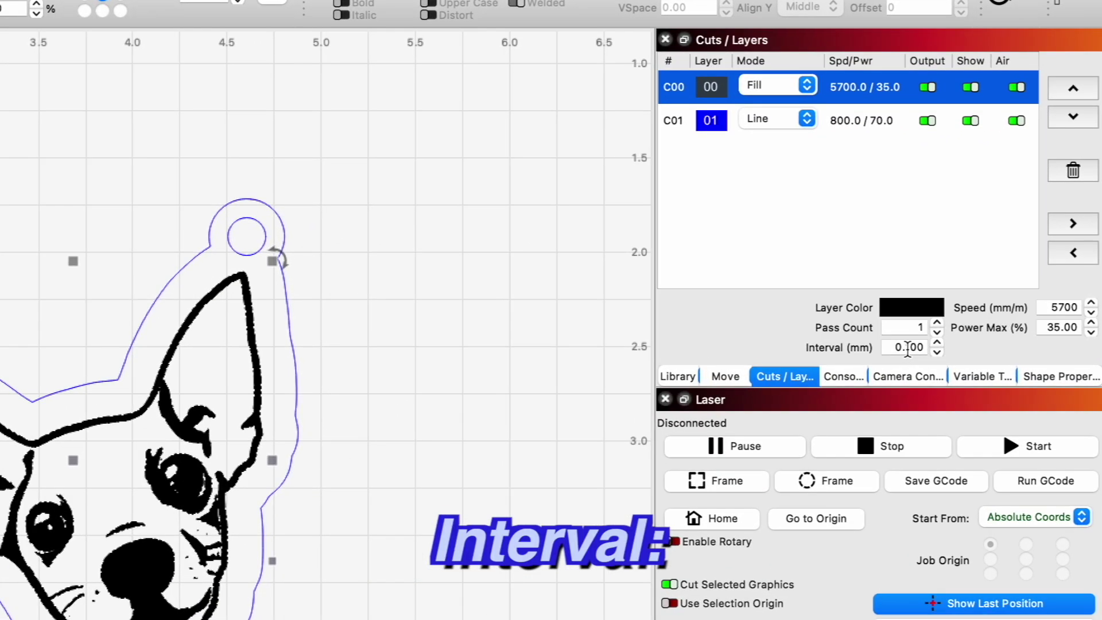
double_click(954, 326)
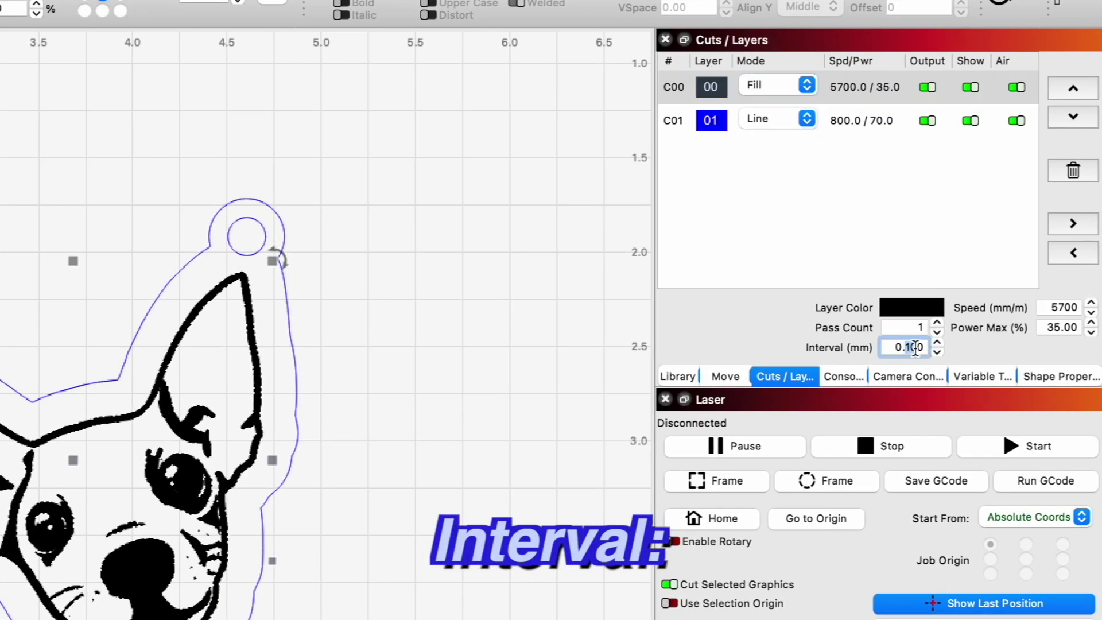
text(0.050)
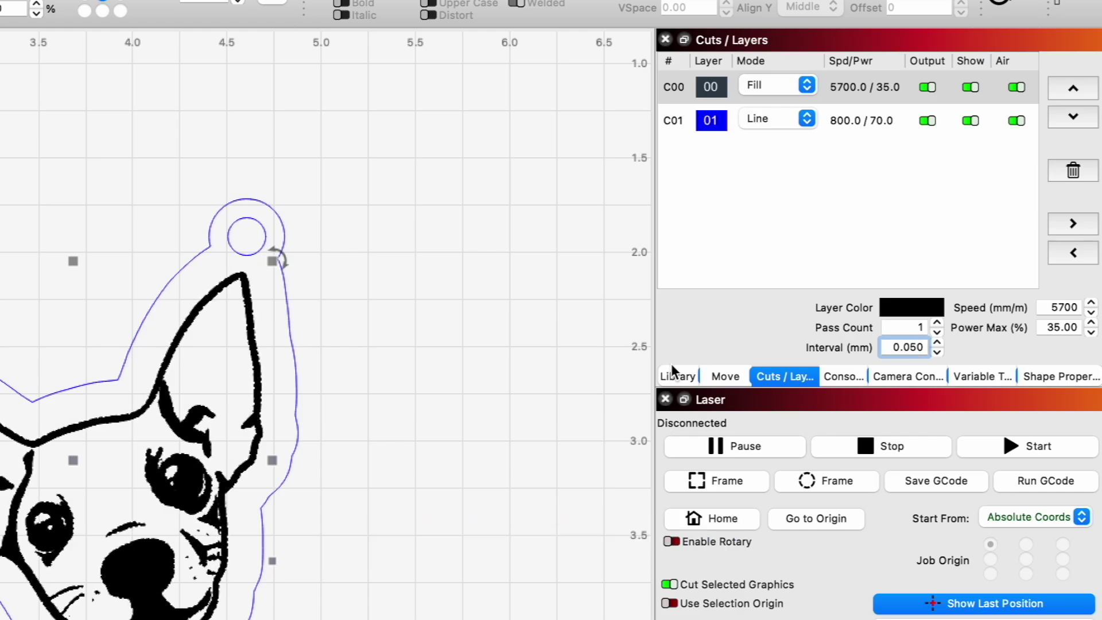
Assign the Color Acrylic Engrave material preset for 1/8" color acrylic to black layer 00.
click(679, 378)
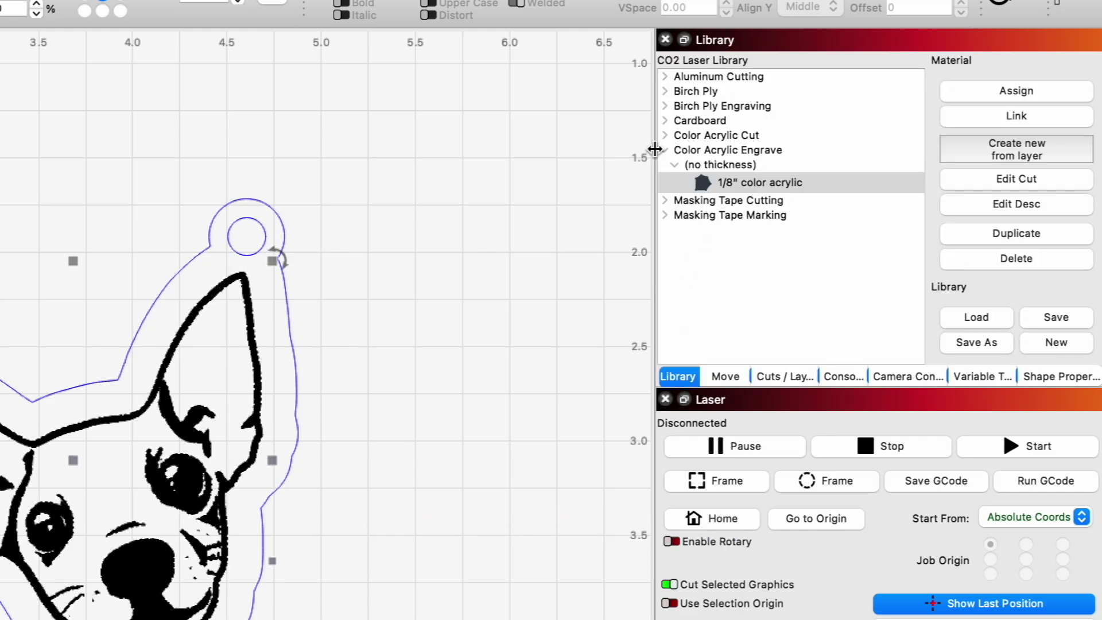
click(683, 190)
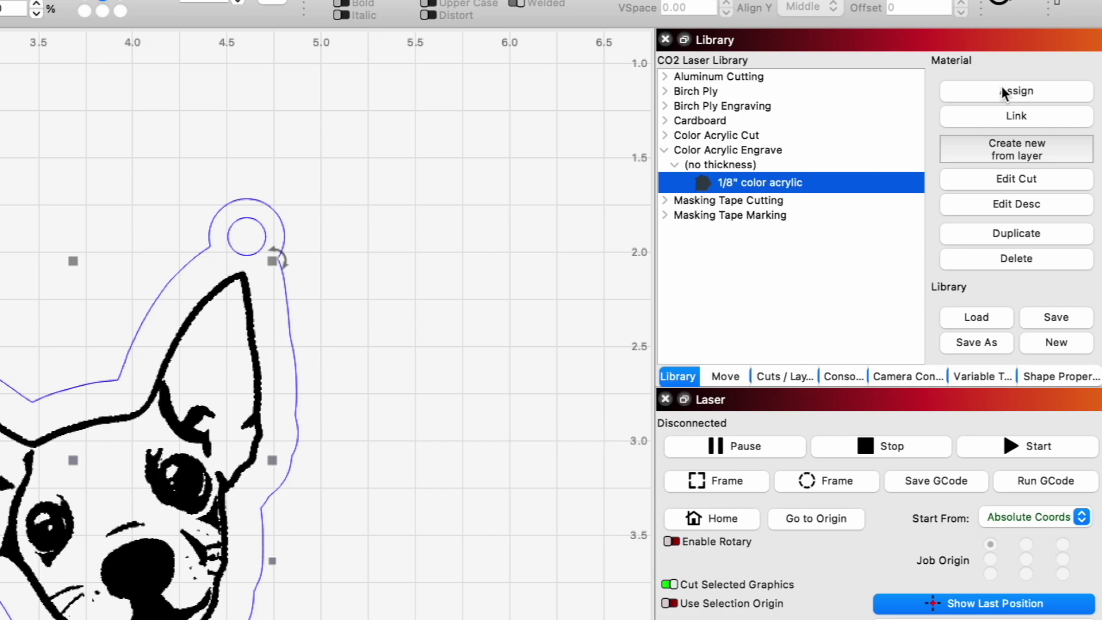
click(1008, 91)
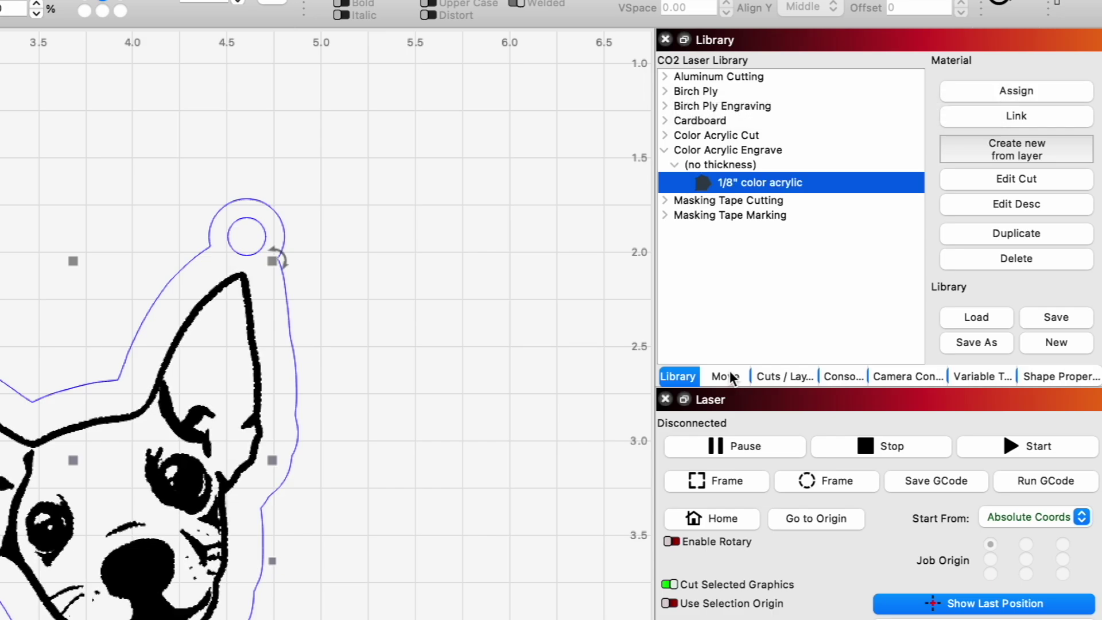
click(792, 379)
click(690, 97)
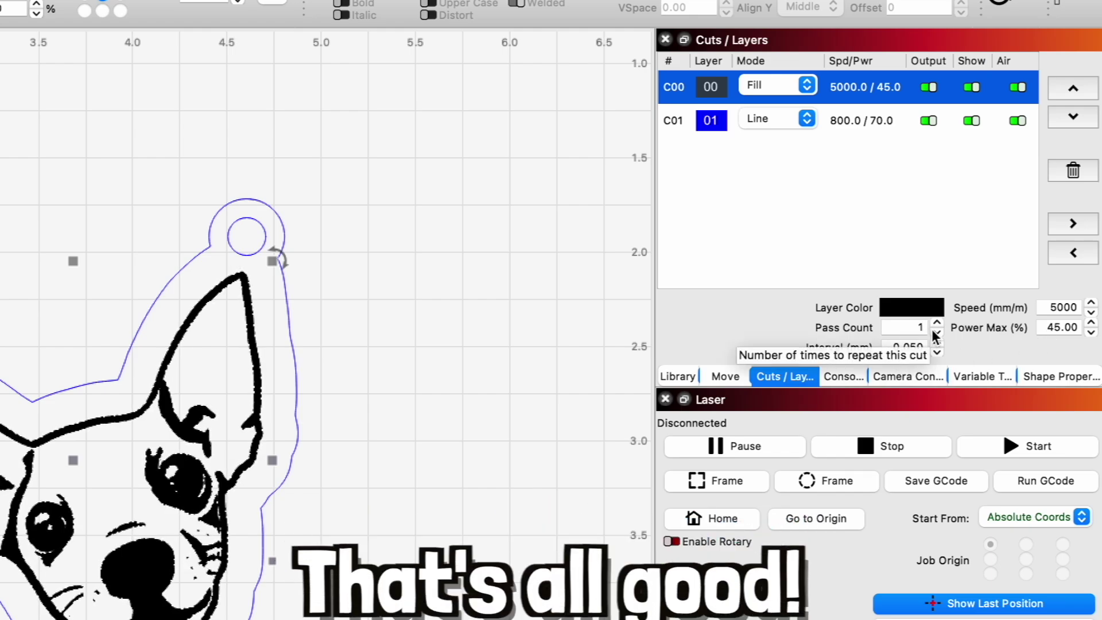
Assign the Color Acrylic Cut preset for 1/8" color acrylic, 1/8 in thickness, to blue layer 01.
click(678, 122)
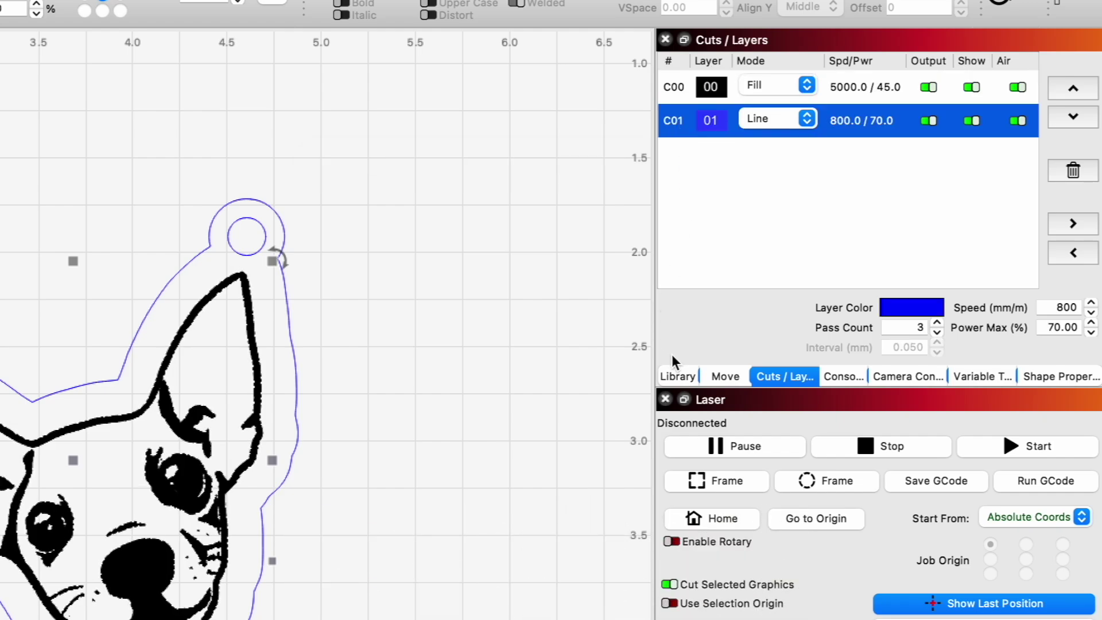
click(677, 375)
click(666, 135)
click(664, 135)
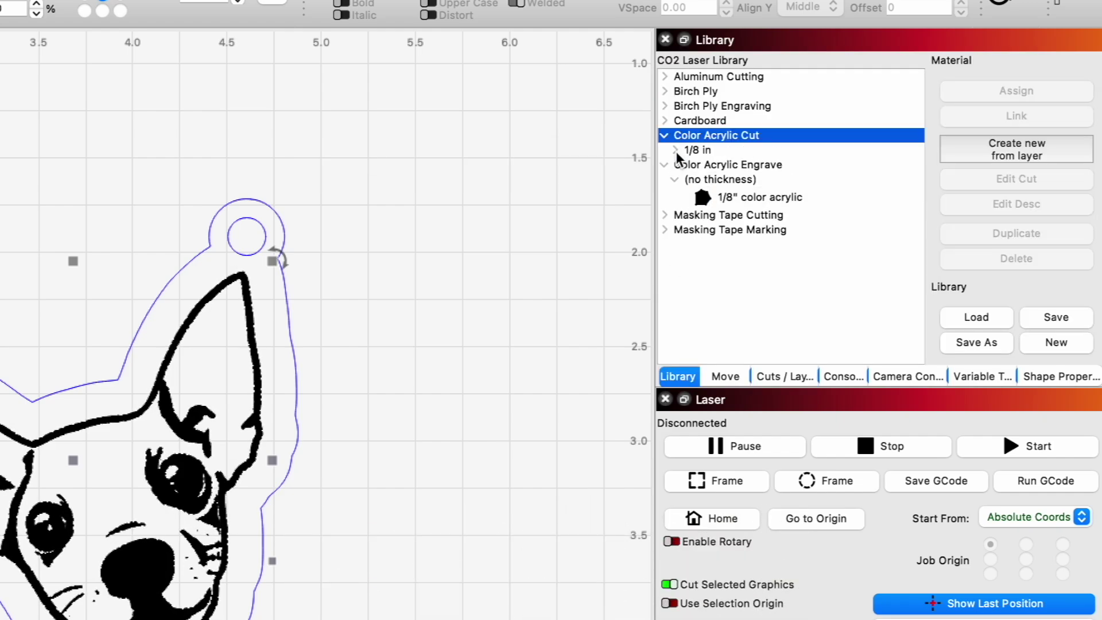
click(676, 151)
click(676, 151)
click(917, 167)
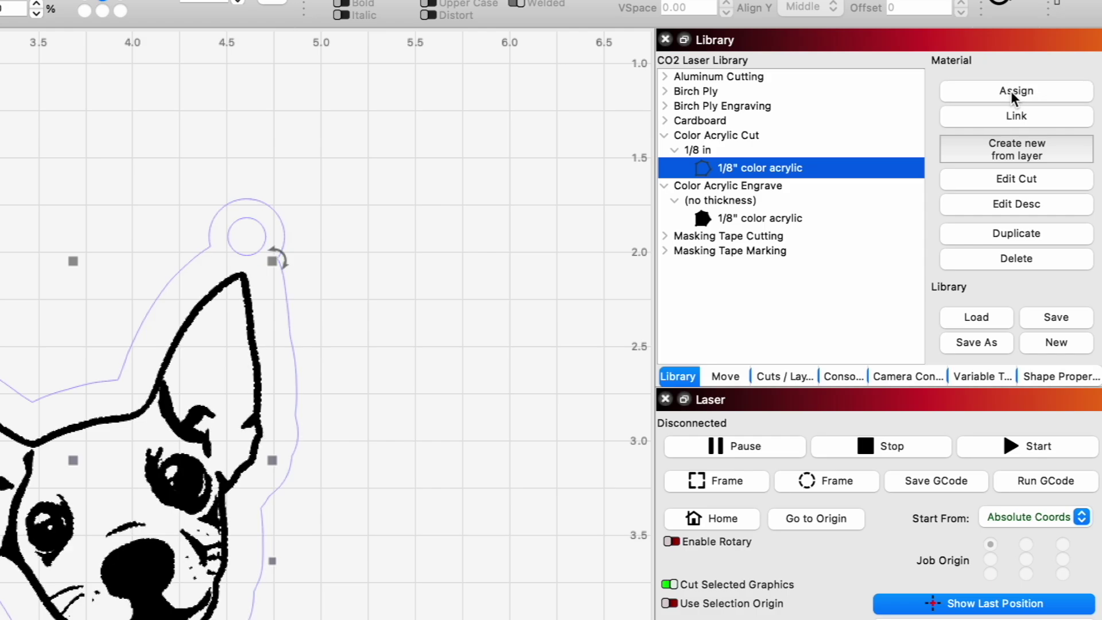
click(776, 379)
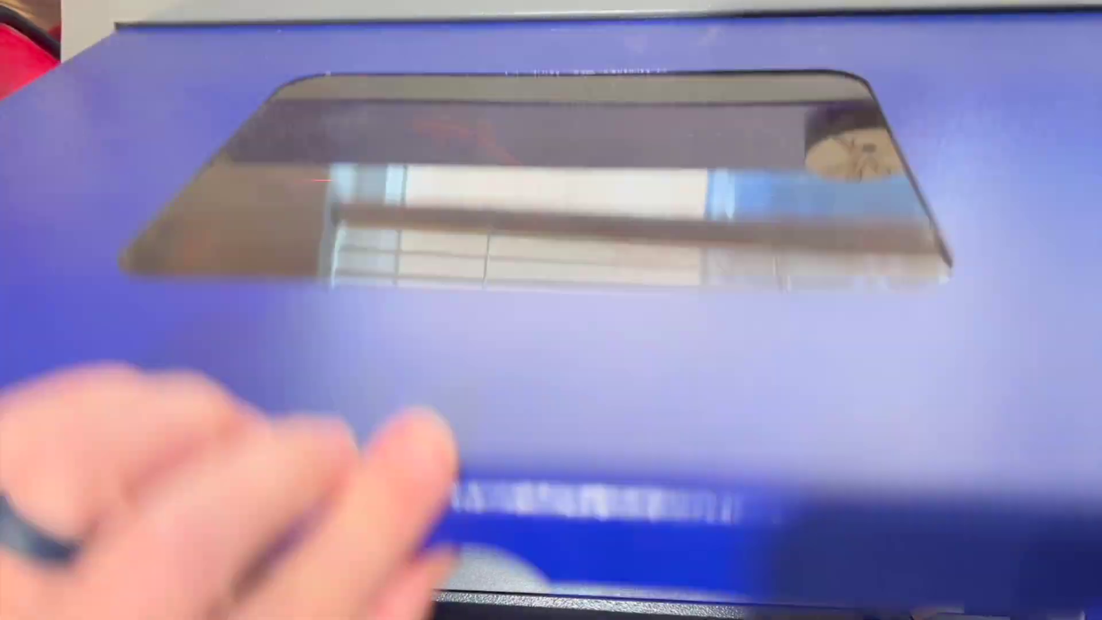
Start the laser job to engrave and cut the dog-head tag from the acrylic sheet.
click(898, 560)
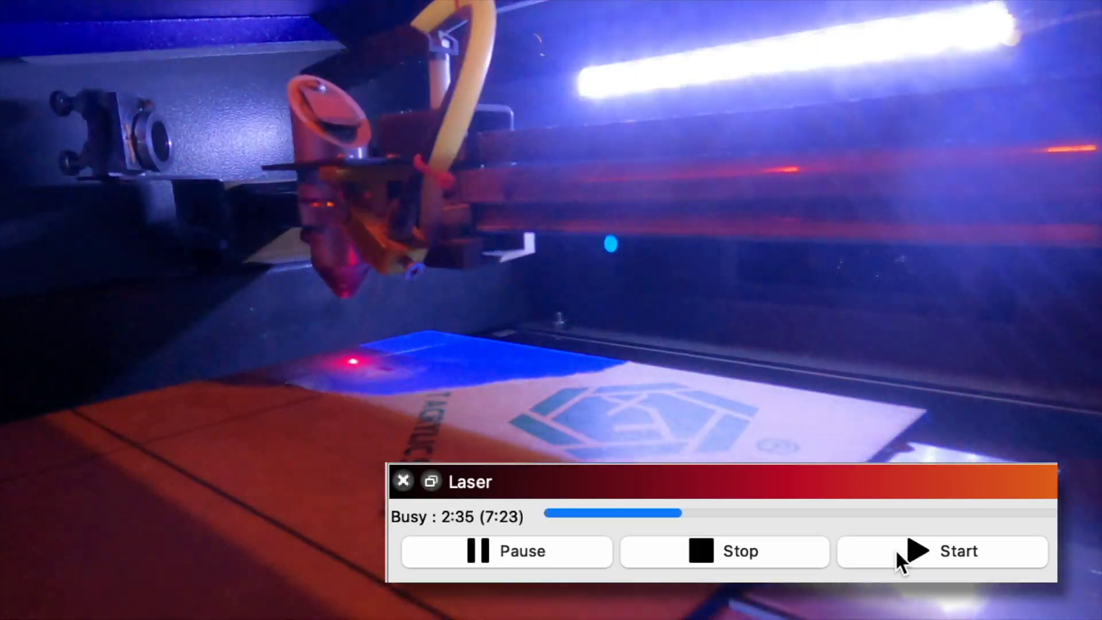